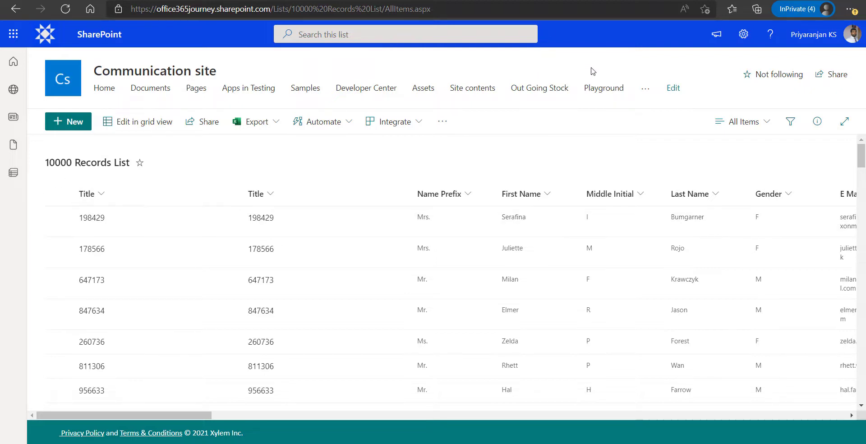
- Open the list settings of the 10000 Records List
click(743, 34)
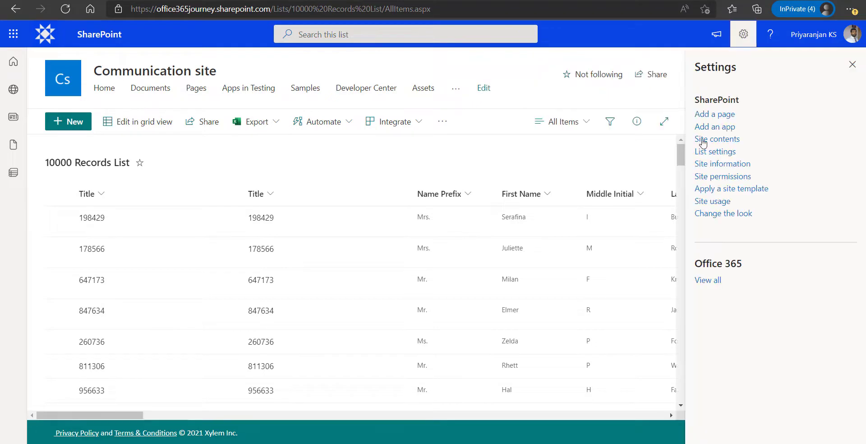
click(722, 152)
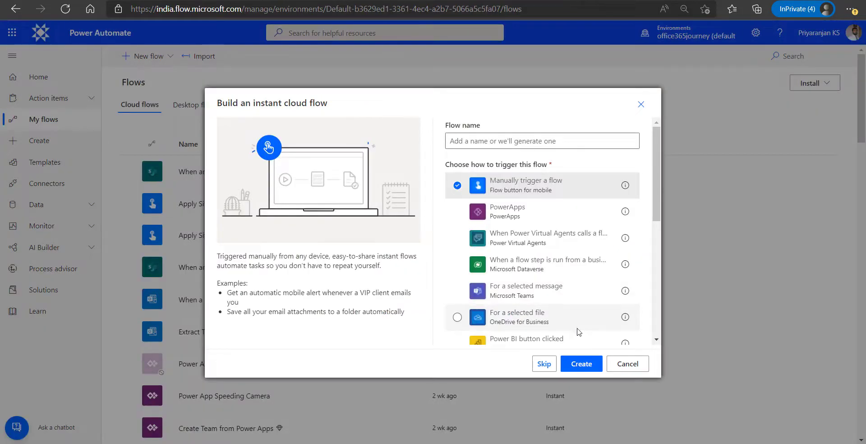
- Create an instant cloud flow with the manual trigger and add an Initialize variable action to it
click(578, 364)
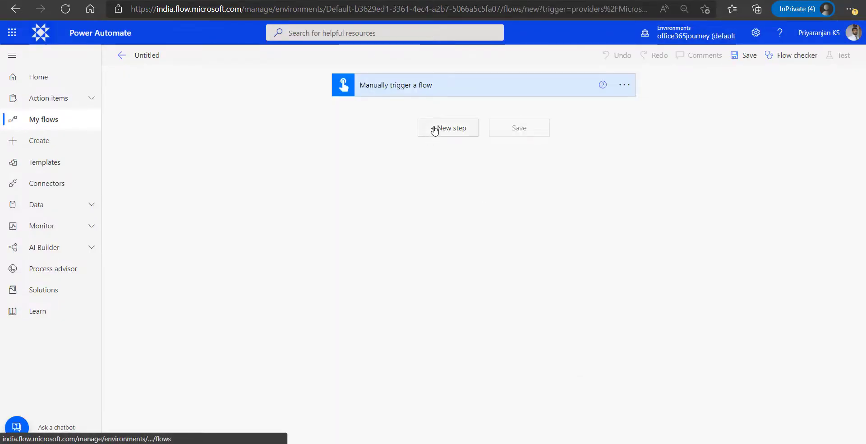
click(434, 130)
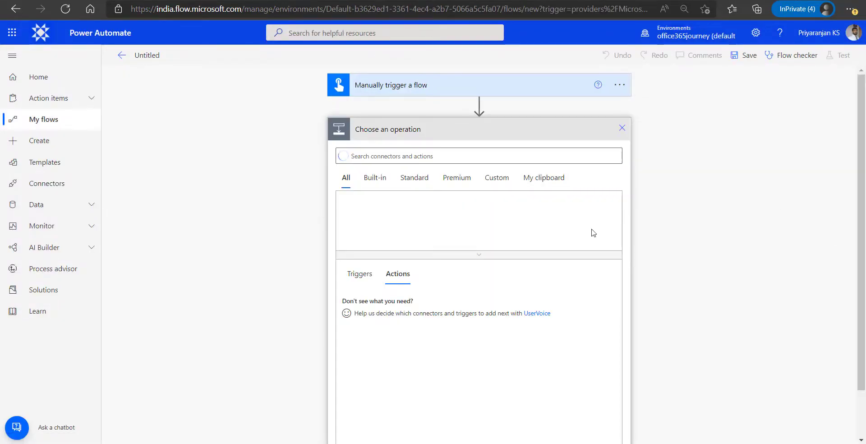
text(initialize)
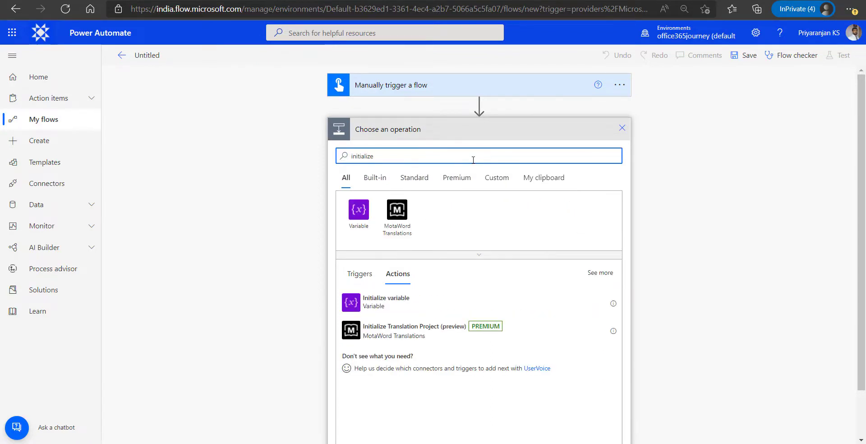
click(390, 307)
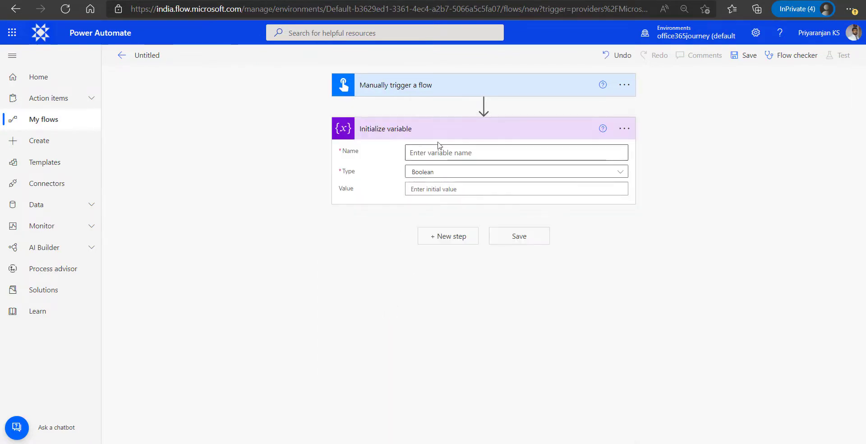
- Name the variable varListItemsArray and set its type to Array
click(444, 152)
text(varListItem)
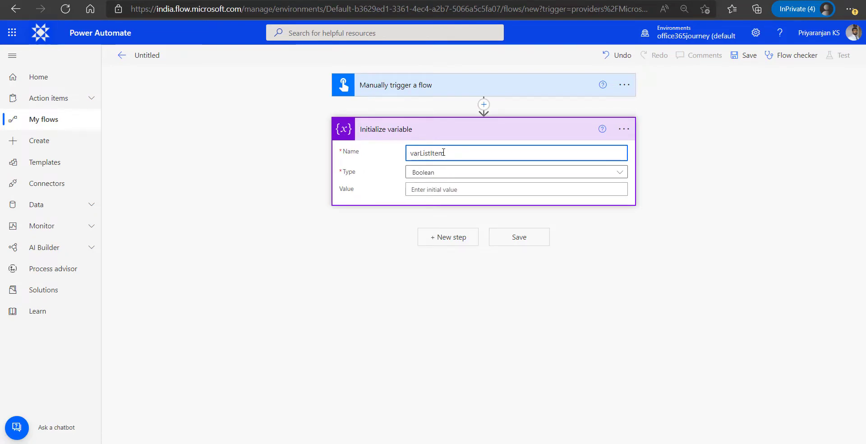
text(sArray)
key(Tab)
key(a)
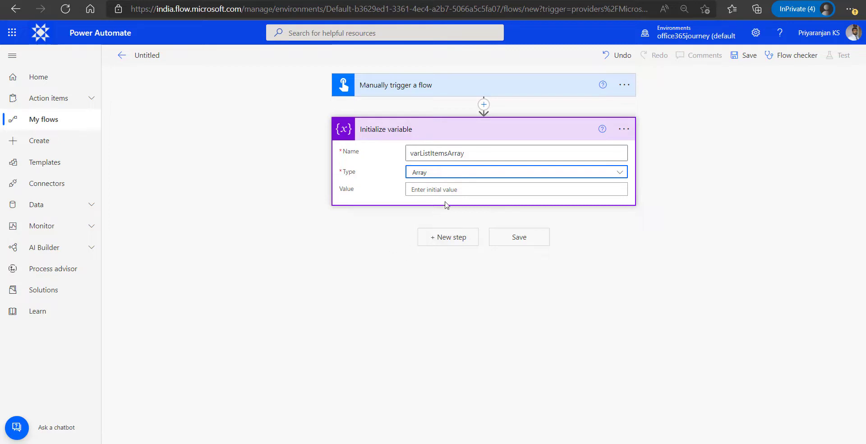
- Add a second Initialize variable action for an Integer variable named varLastItemID with the initial value 0
click(444, 241)
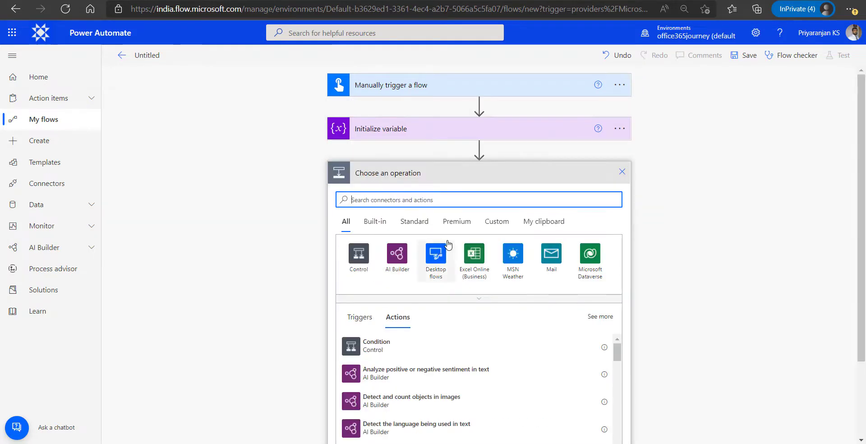
text(initialize)
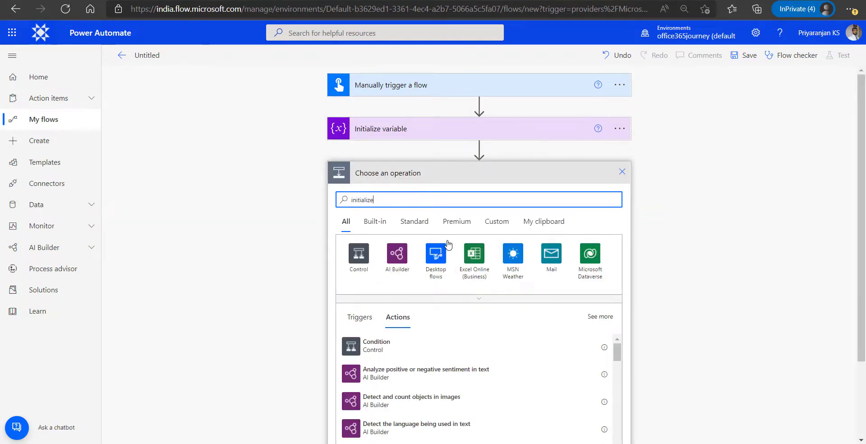
click(374, 346)
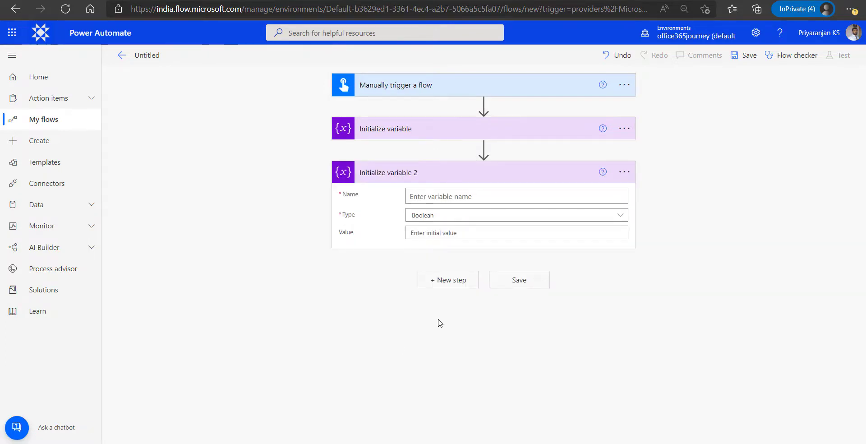
click(431, 202)
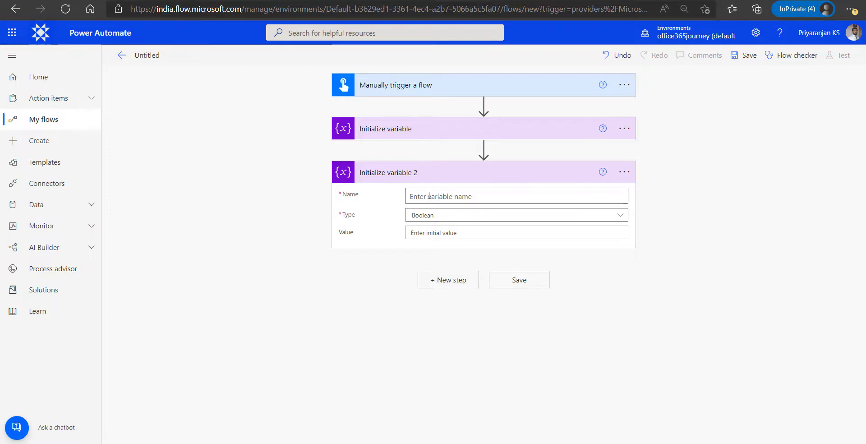
text(varLastItemID)
click(432, 235)
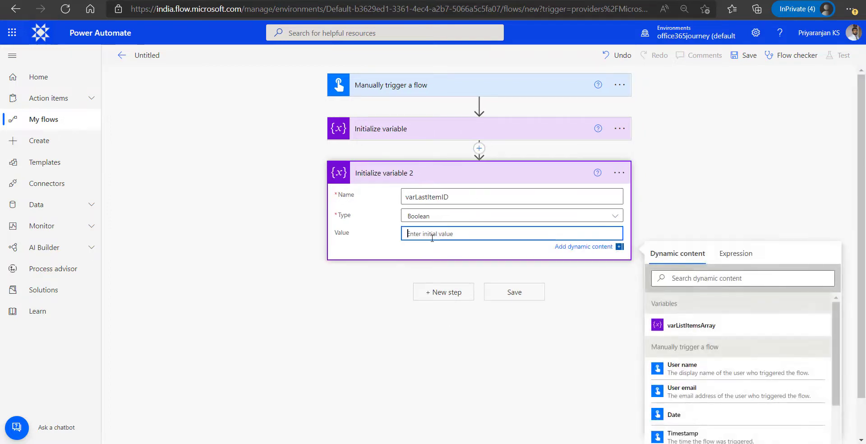
click(416, 216)
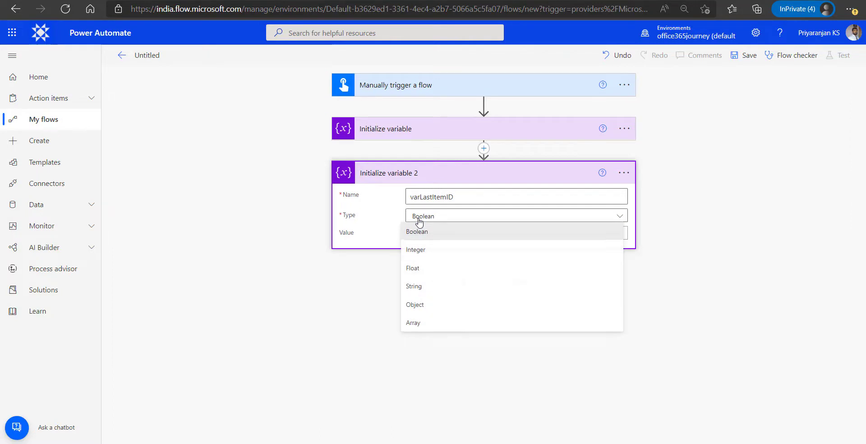
click(420, 256)
click(434, 234)
text(0)
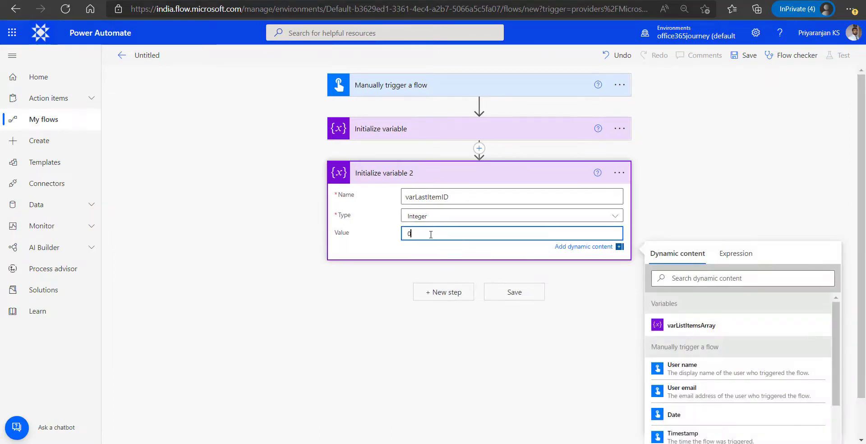
- Add a third Initialize variable action for a Boolean named varIsReturnedItemCollectionEmpty, with the expression false as its initial value
click(443, 291)
text(in)
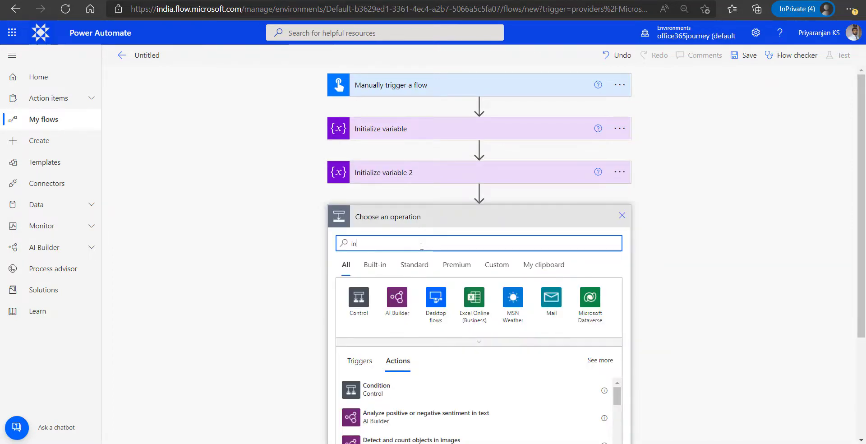
text(itialize)
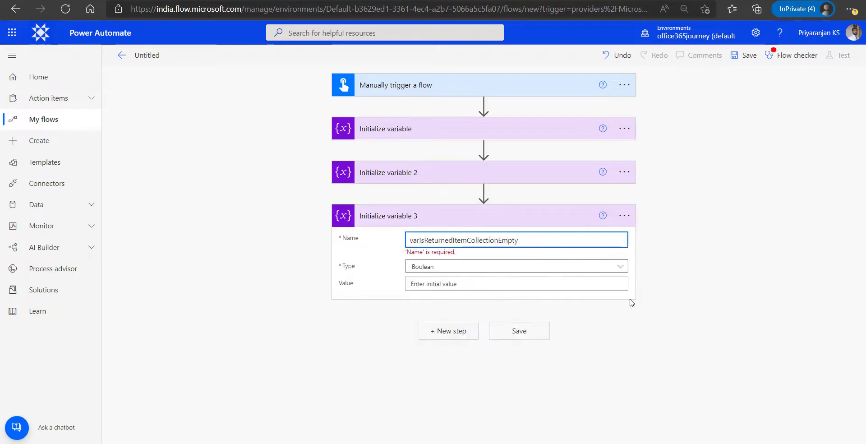
key(Tab)
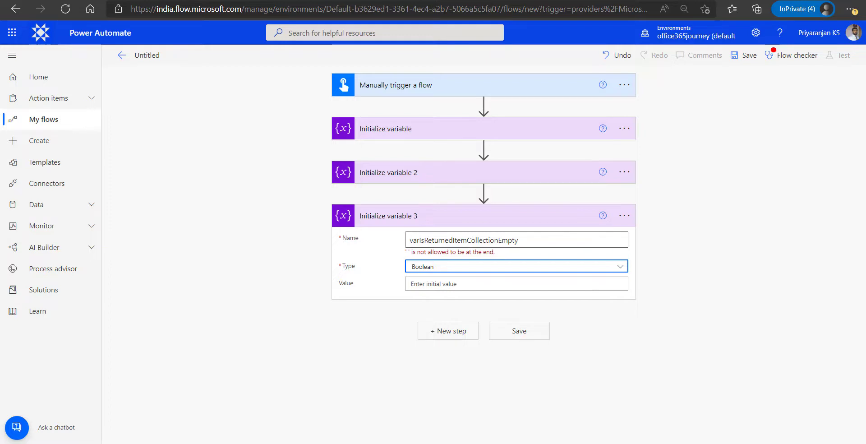
click(447, 284)
text(a)
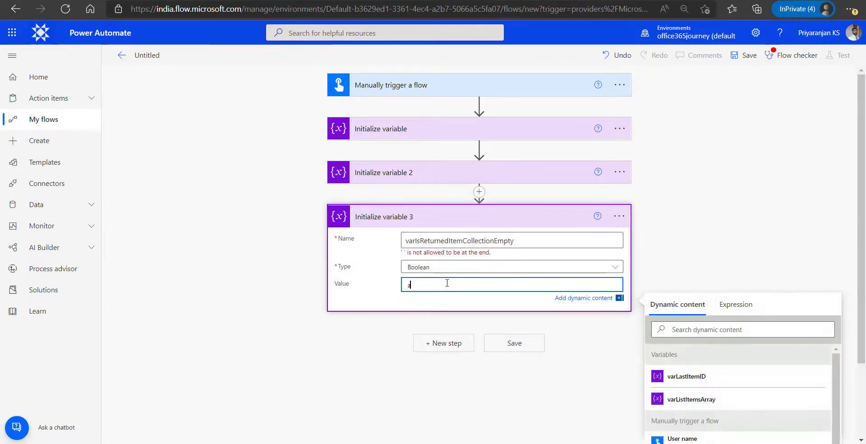
key(BackSpace)
text(false)
key(ctrl+a)
key(BackSpace)
click(735, 305)
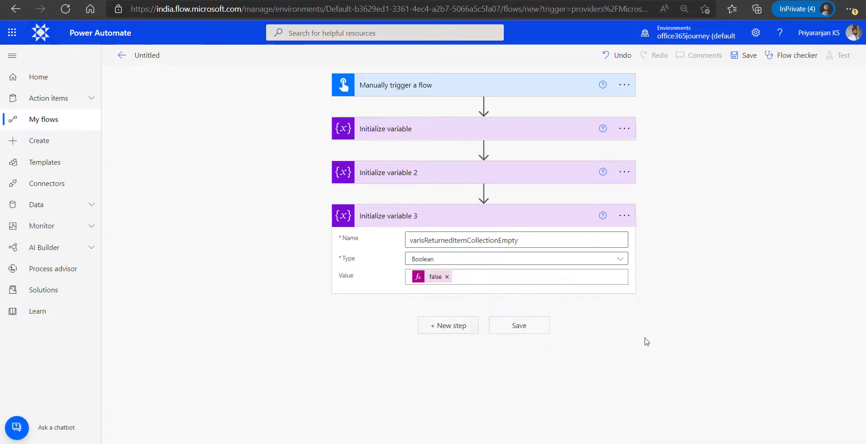
- Add a Do until loop that runs until varIsReturnedItemCollectionEmpty is equal to true
click(448, 325)
text(Dount)
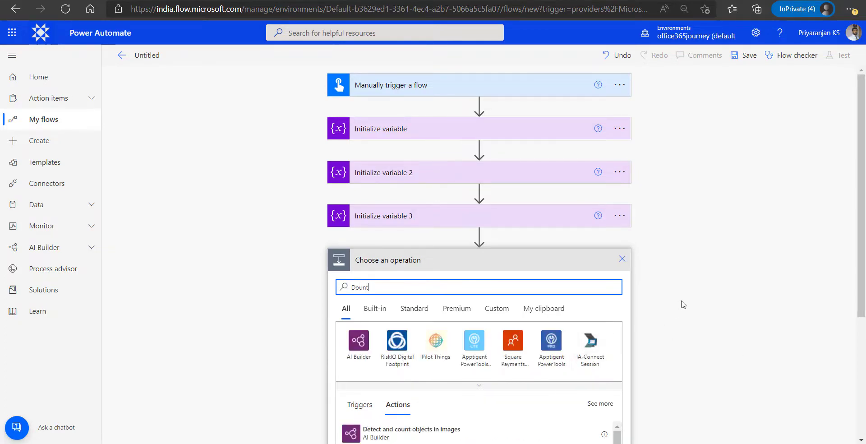
scroll(688, 298, down, 4)
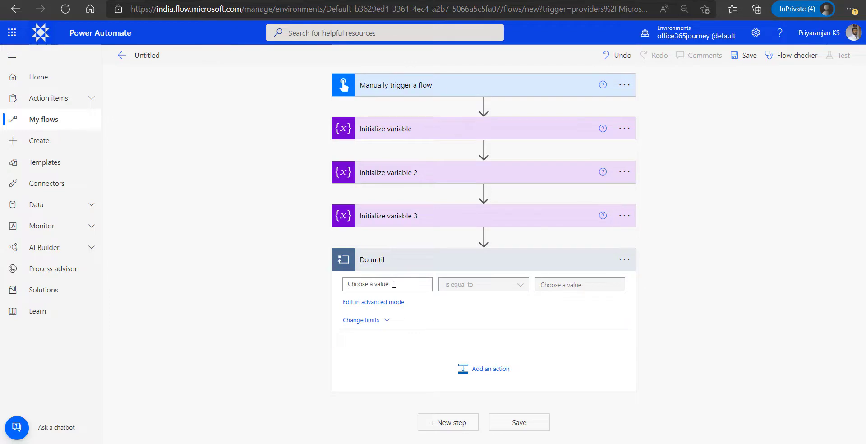
click(390, 283)
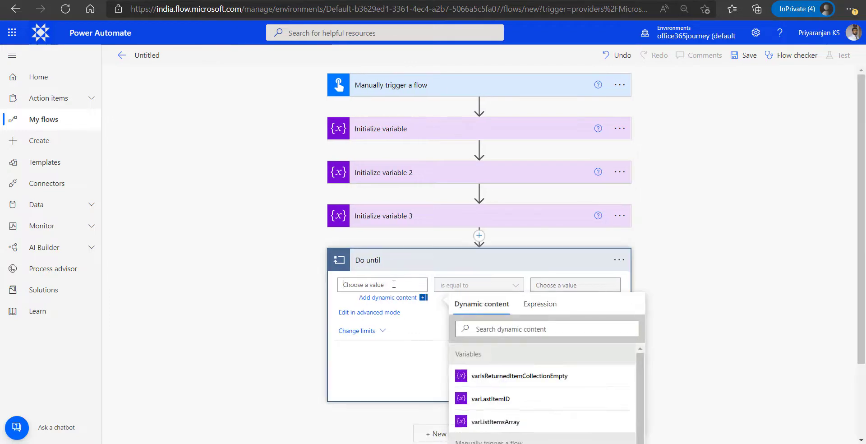
click(551, 378)
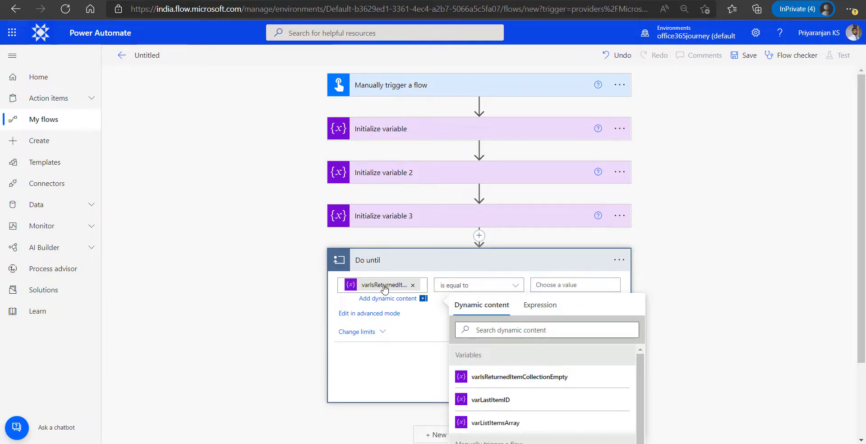
click(580, 285)
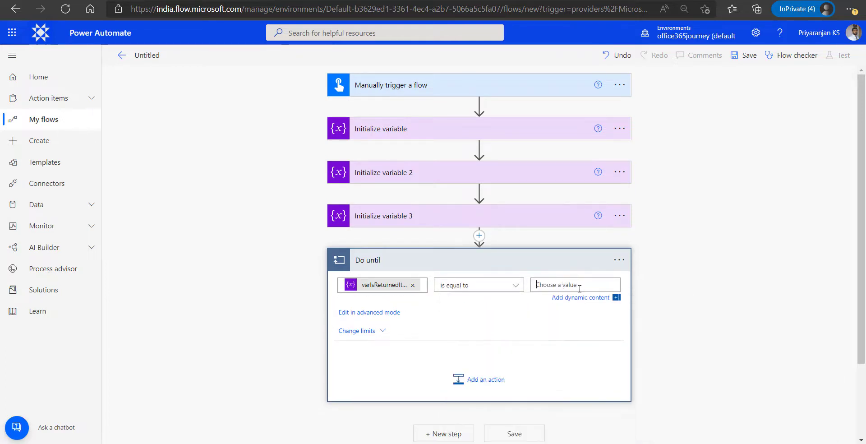
text(true)
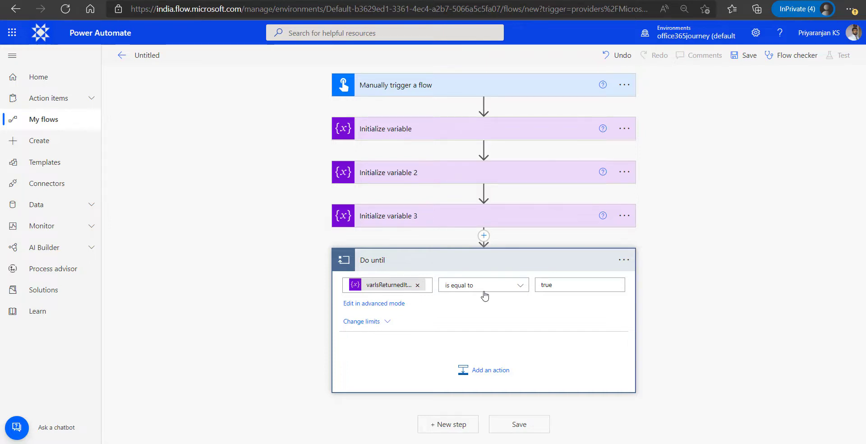
- Add a SharePoint Get items action inside the Do until loop
click(490, 370)
text(get items)
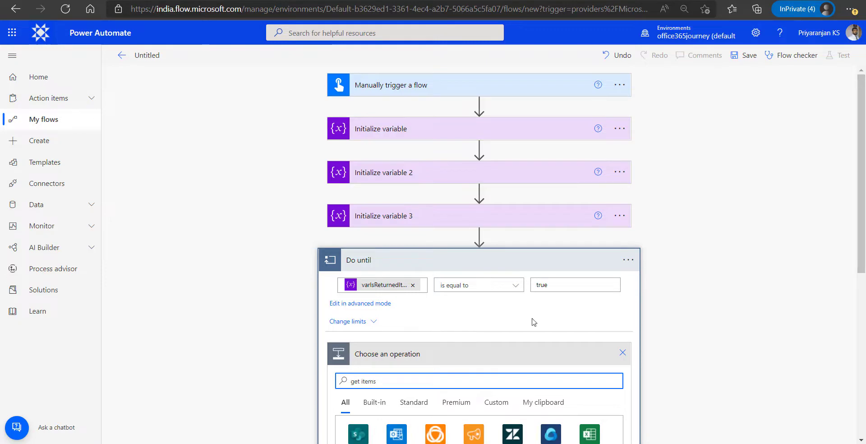
scroll(722, 276, down, 5)
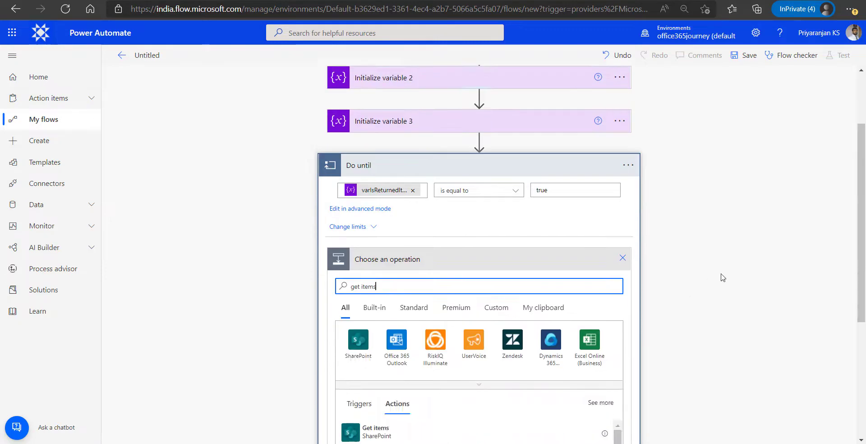
click(395, 250)
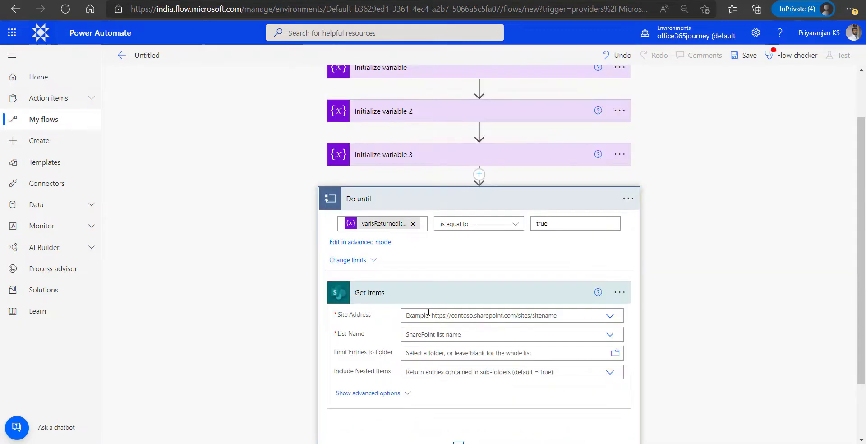
- Set Get items to the Communication site and the 10000 Records List, and show its advanced options
click(610, 316)
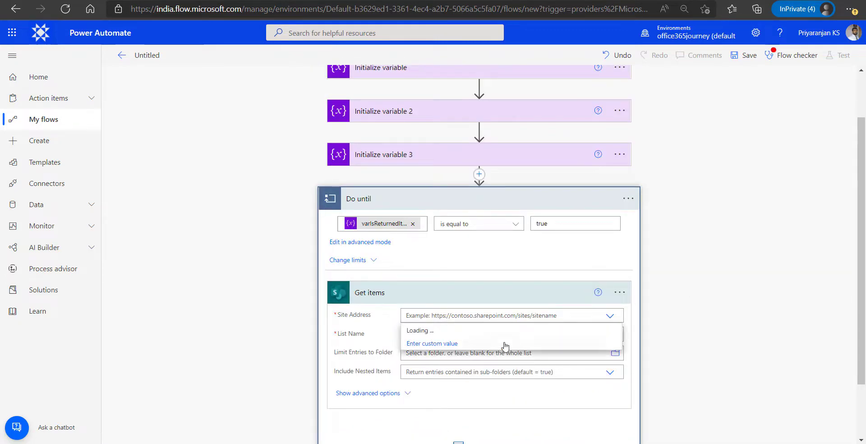
click(483, 342)
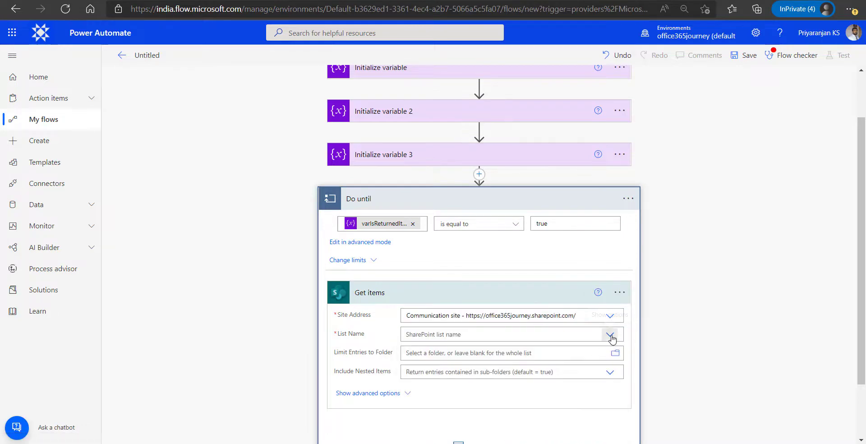
click(610, 334)
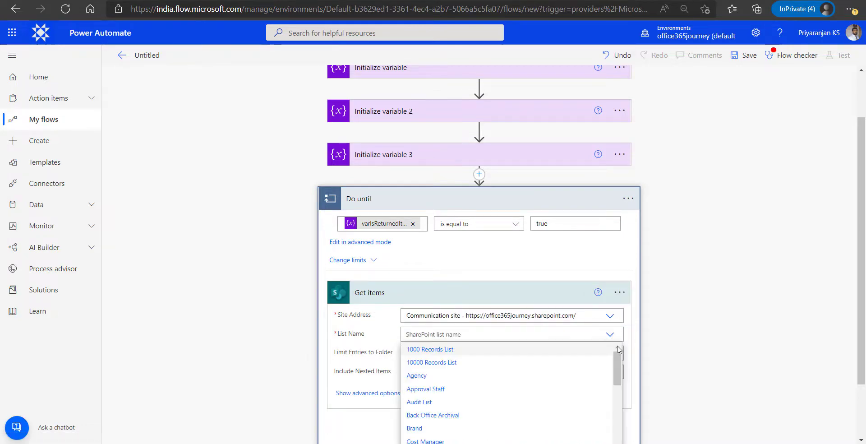
click(452, 362)
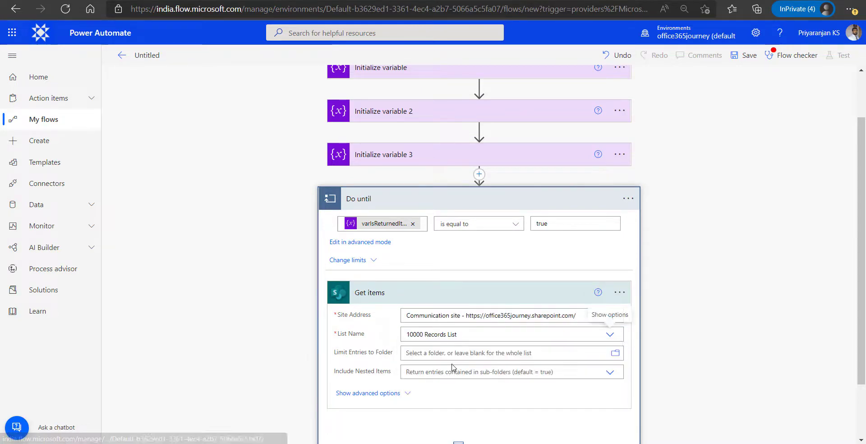
click(396, 393)
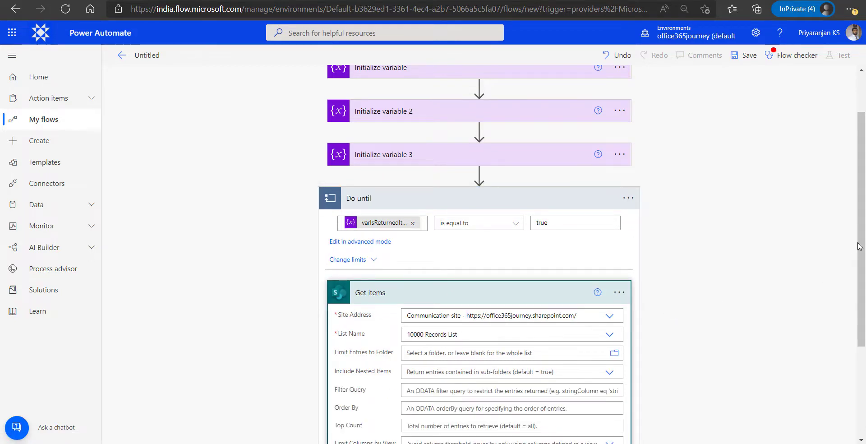
drag(859, 247, 860, 287)
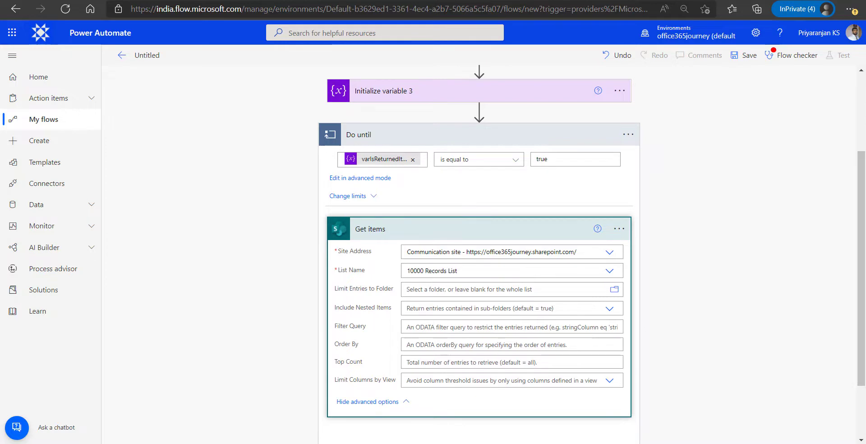
- Set the Top Count of Get items to 5000 and begin its Filter Query with ID gt, leaving out the plain-text varLastItemID
click(425, 362)
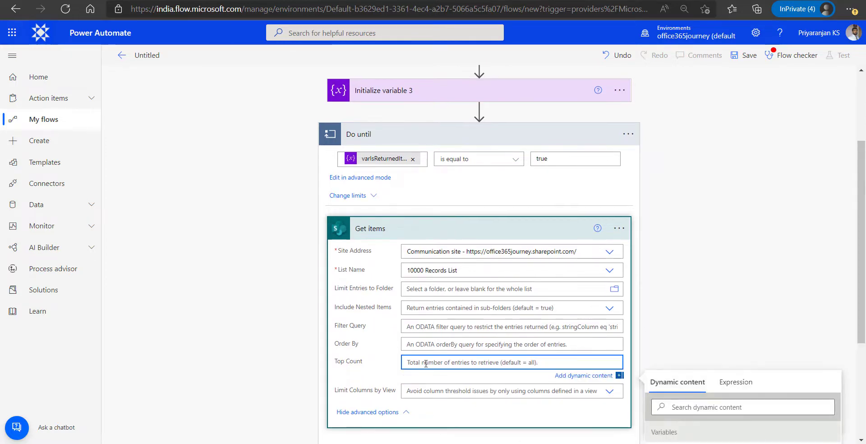
text(5000)
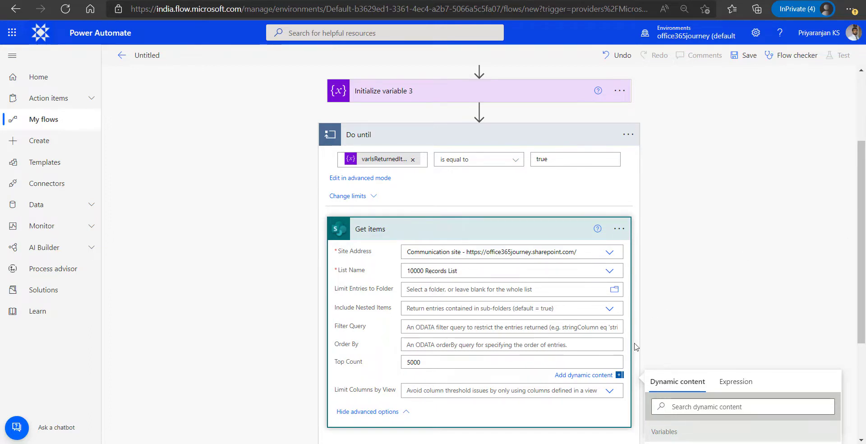
click(415, 327)
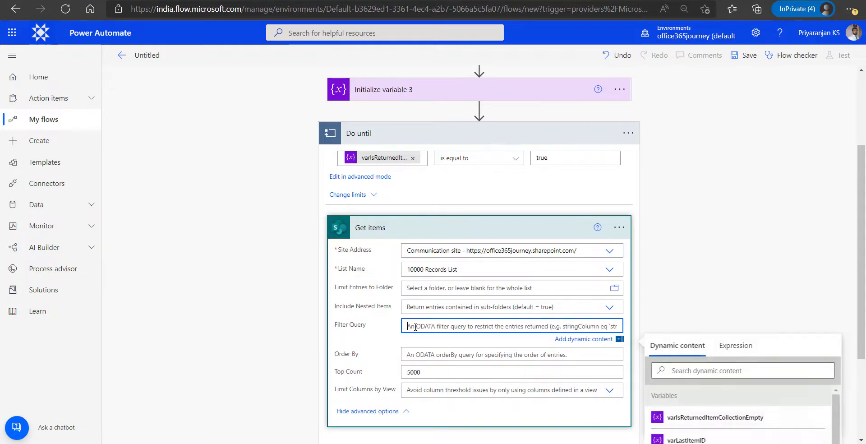
text(ID gt varLastItemID)
double_click(453, 326)
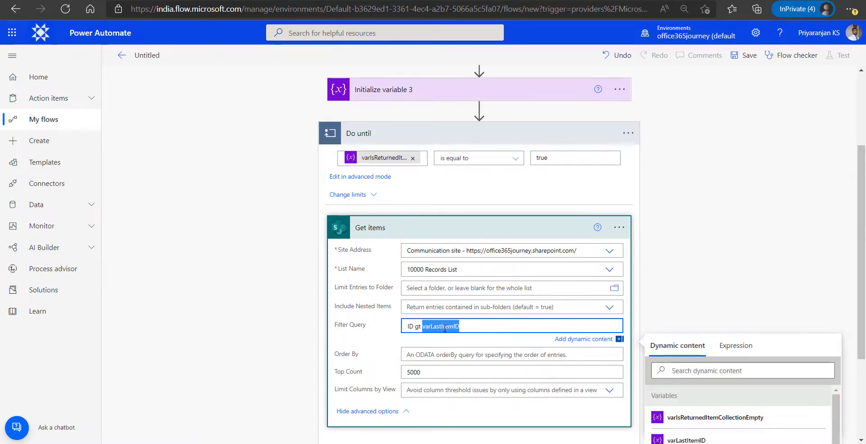
key(BackSpace)
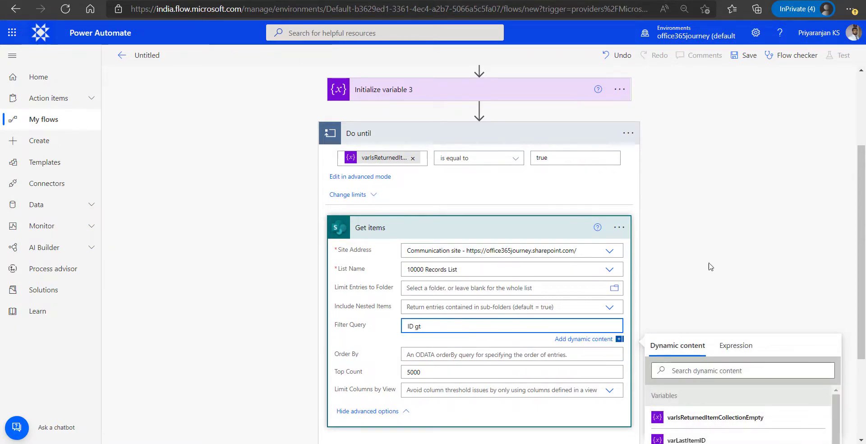
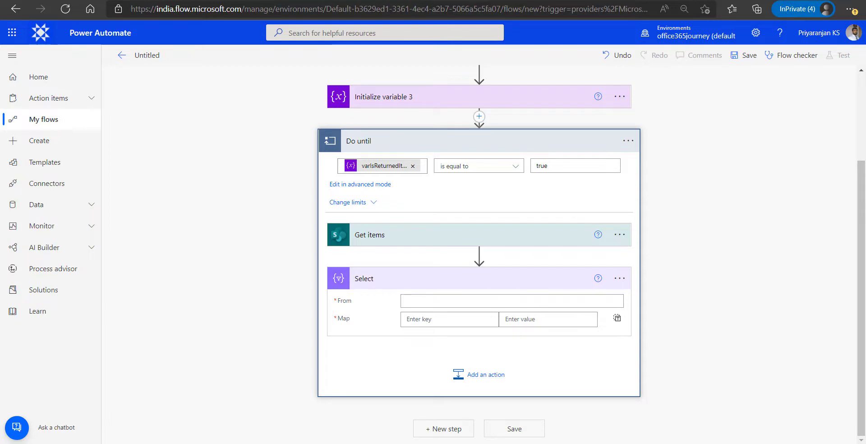
- Set the Select action's From to the Get items value and map the key EmpID to the Title column
click(413, 300)
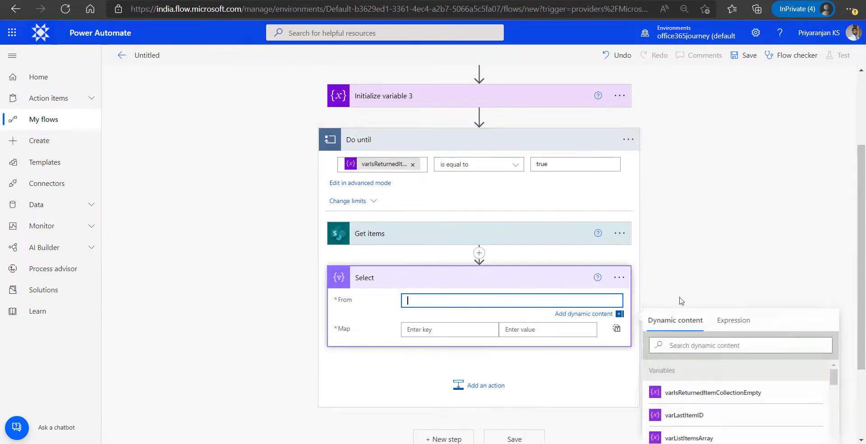
scroll(760, 316, down, 5)
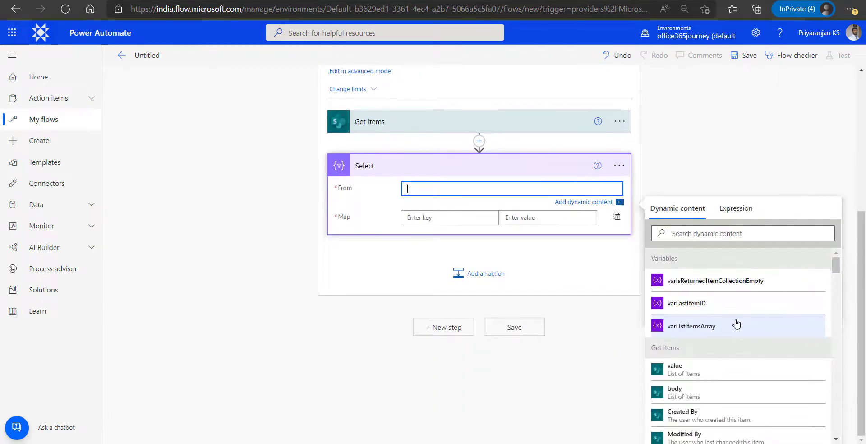
click(695, 375)
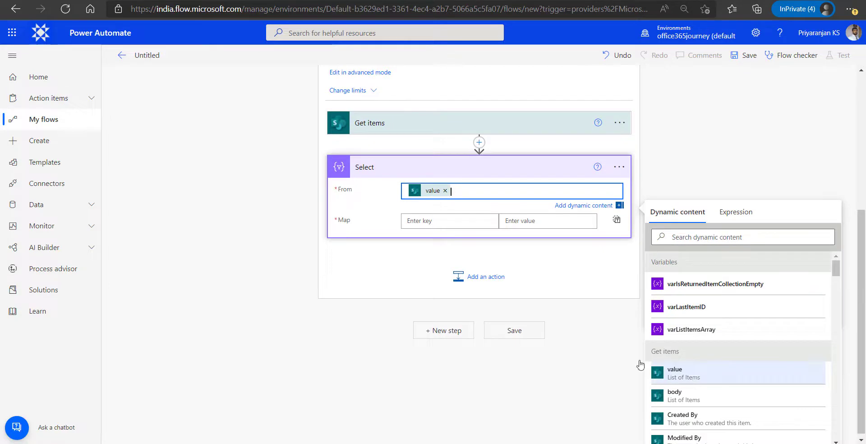
click(435, 222)
text(E)
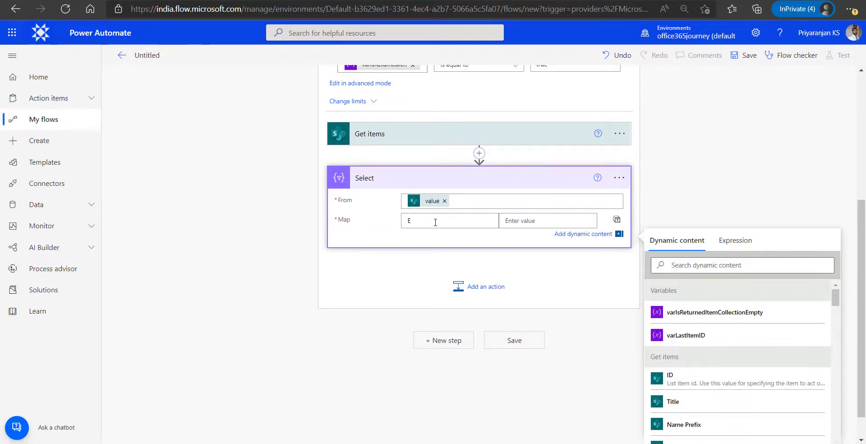
text(mpID)
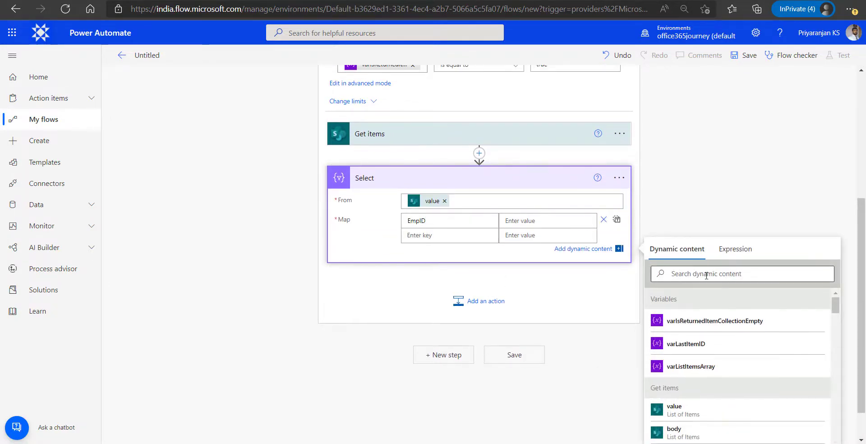
text(title)
click(672, 320)
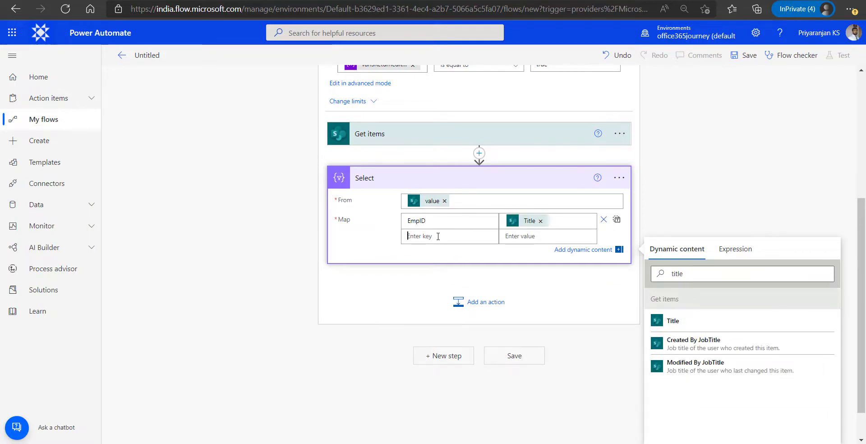
- Map the key FirstName to the First Name column and the key Last Name to the Last Name column in Select
text(FirstName)
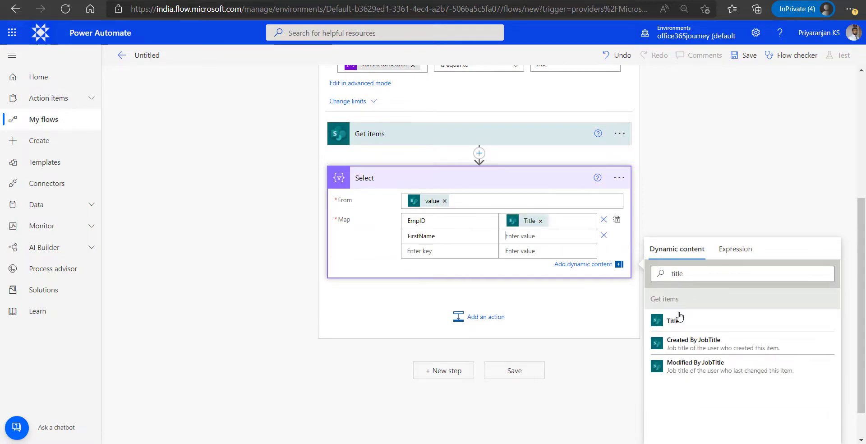
click(560, 242)
text(first)
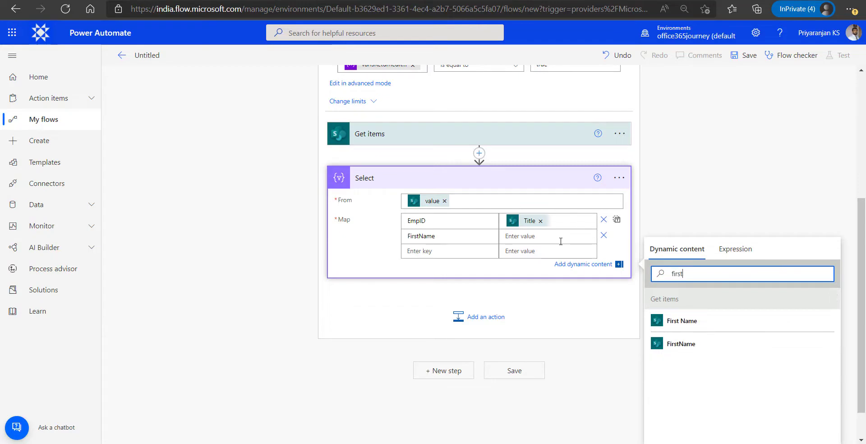
click(693, 321)
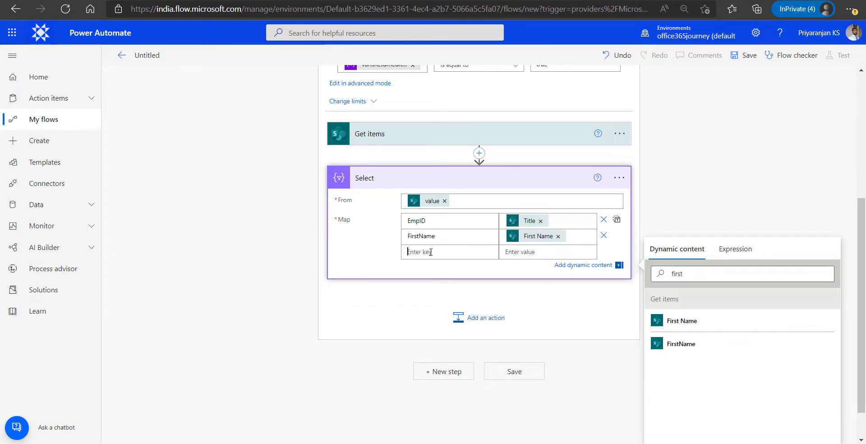
text(Last Name)
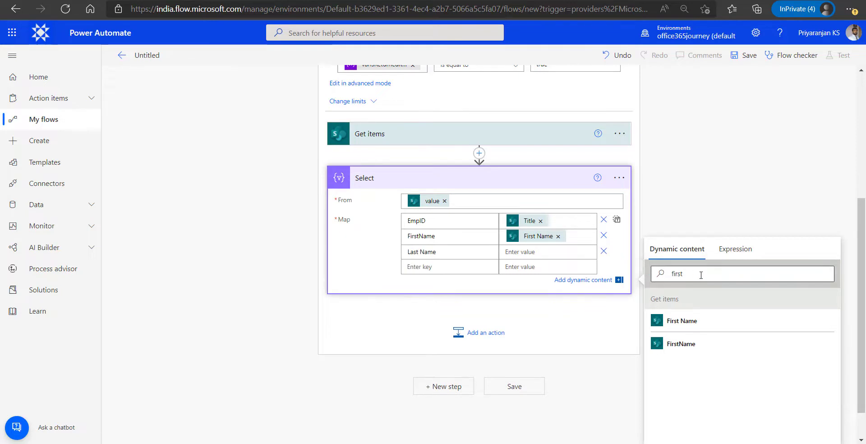
click(701, 274)
key(BackSpace)
text(last Nam)
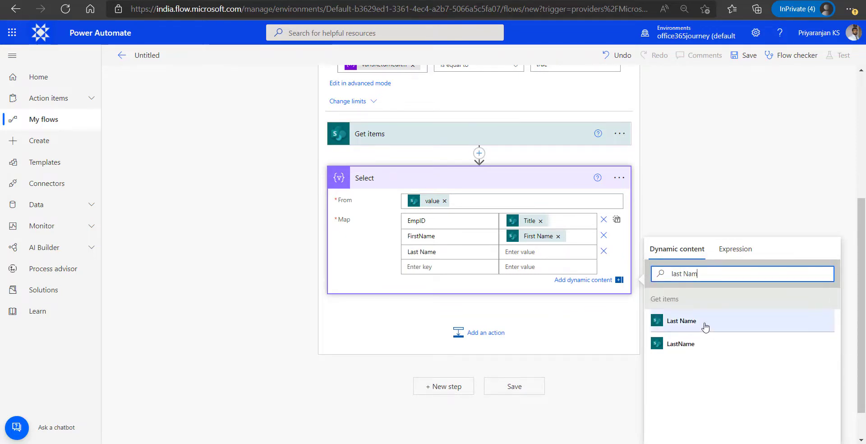
click(705, 325)
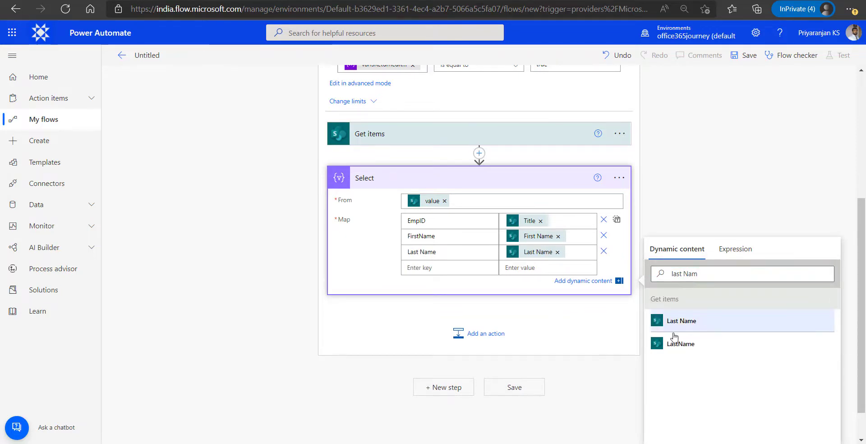
- Map the key Gender to the Gender column and the key Email to the E Mail column in Select
text(Gender)
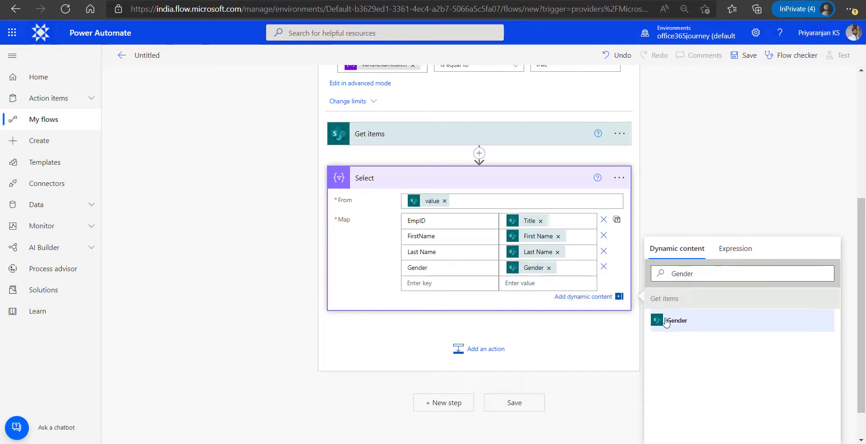
click(449, 285)
text(E)
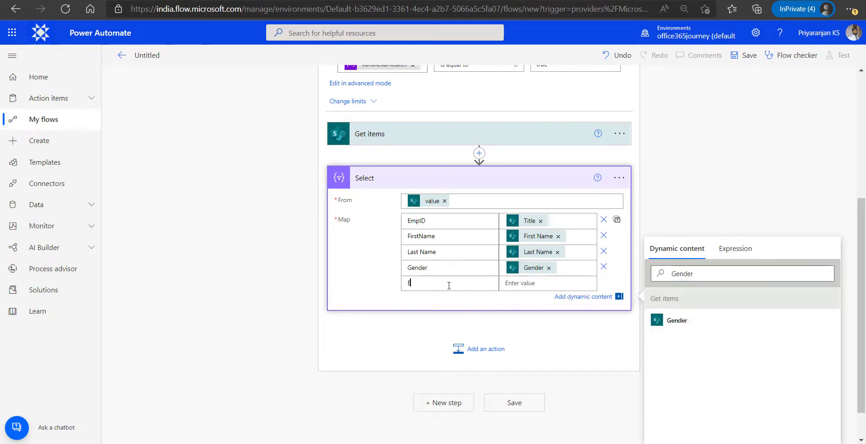
text(mail)
click(675, 321)
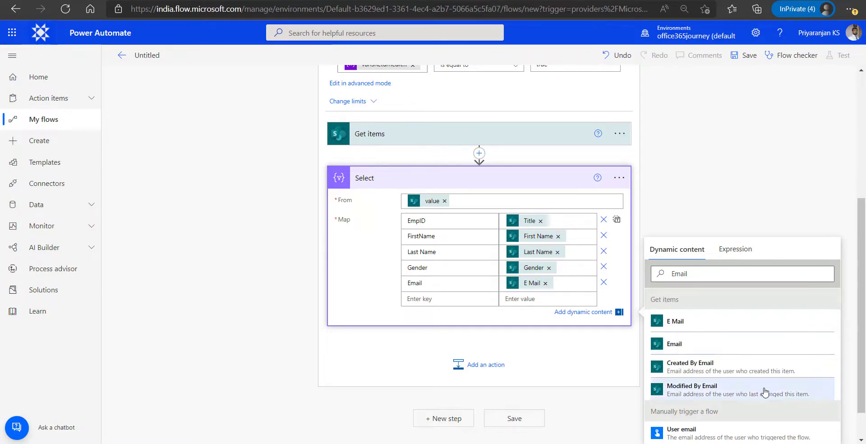
- Add a Compose action after Select and write a union expression combining varListItemsArray with the Select body for its Inputs
click(454, 368)
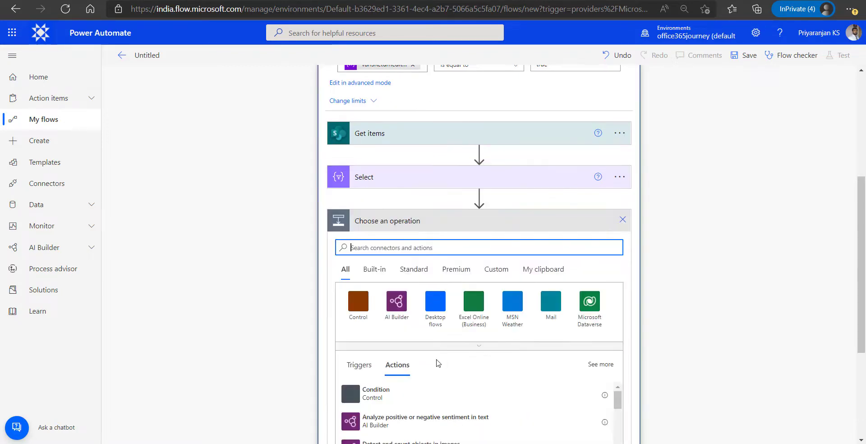
text(compo)
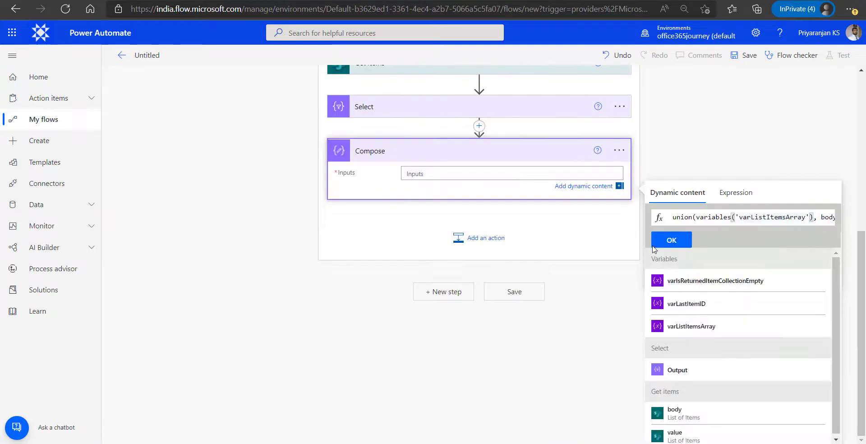
- Read through the Compose action's union expression to check its arguments
double_click(711, 219)
click(710, 219)
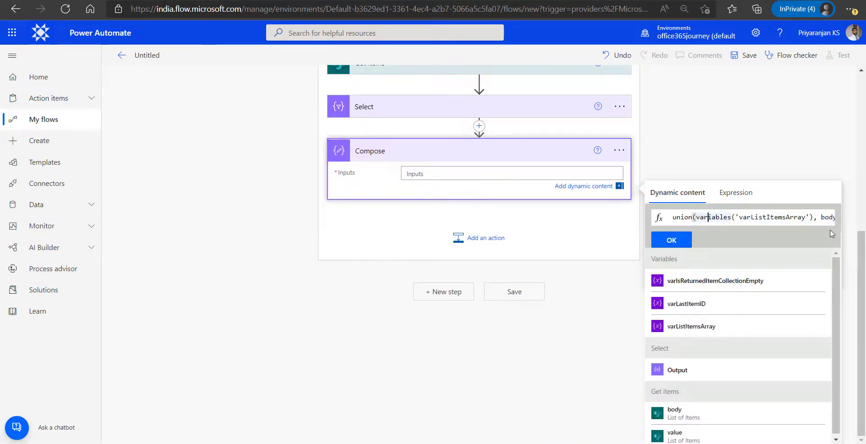
key(Right)
key(Right)
key(Right)
key(Right)
key(Right)
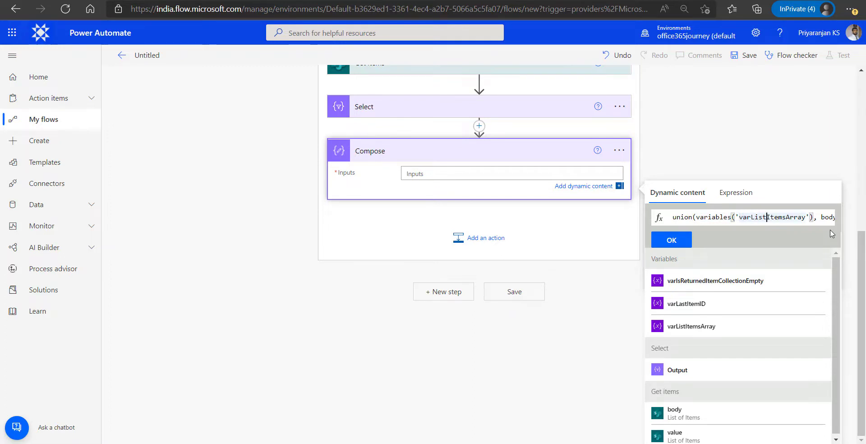
key(Right)
key(Right)
key(Right)
key(Right)
key(Right)
key(Right)
key(Right)
key(Right)
key(Right)
key(Right)
key(Right)
key(Right)
key(Right)
key(Right)
key(Right)
key(Right)
key(Right)
key(Right)
key(Right)
key(Right)
key(Right)
key(Right)
key(Right)
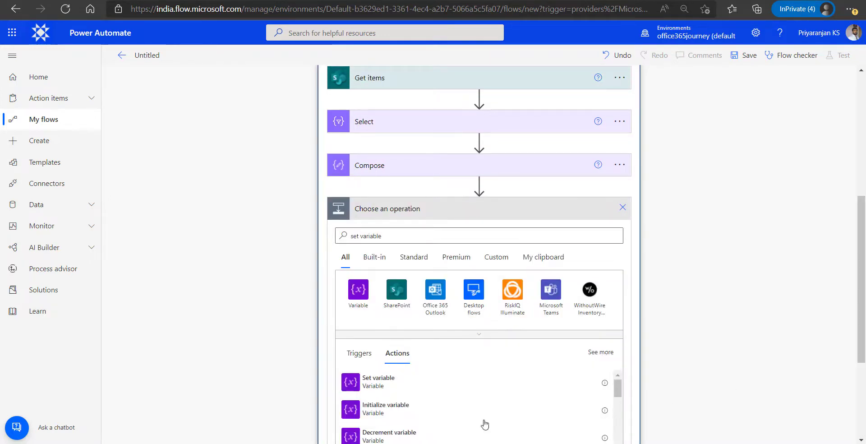
- Add a Set variable action after Compose that sets varListItemsArray to the Compose Outputs
click(375, 384)
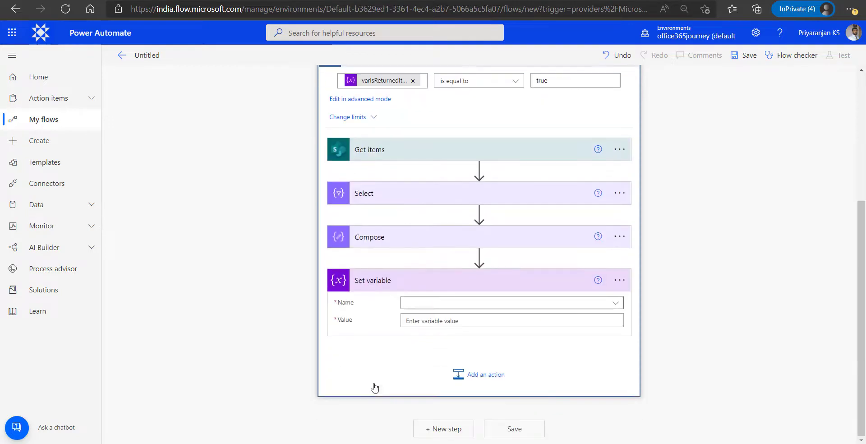
click(444, 305)
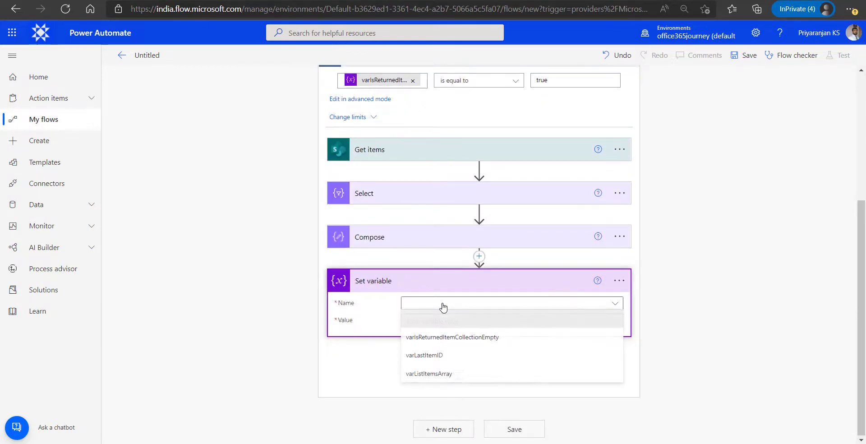
click(444, 374)
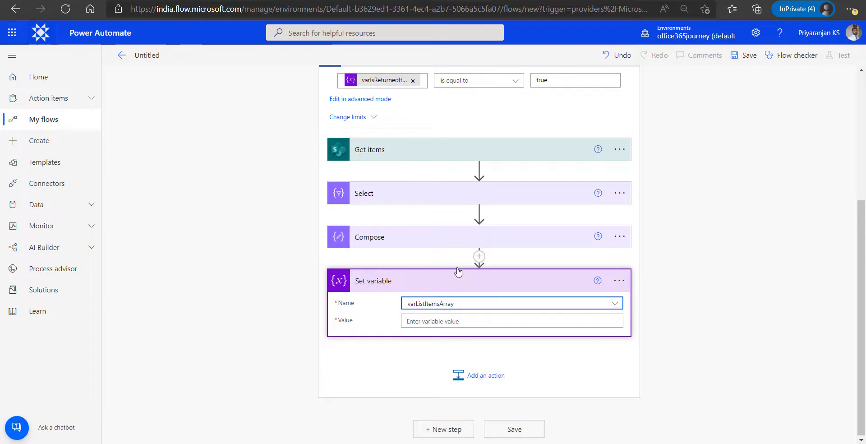
click(431, 321)
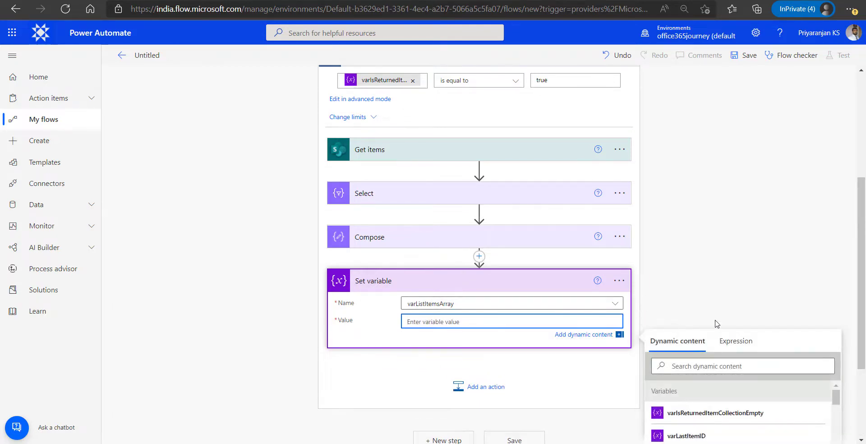
scroll(859, 212, down, 1)
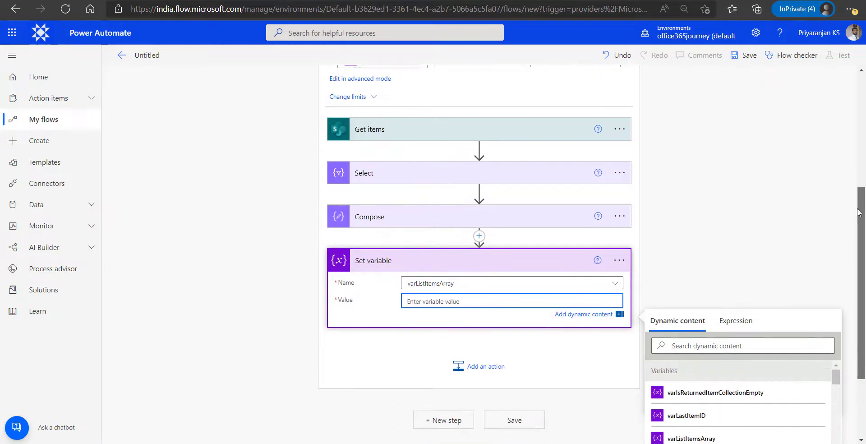
drag(858, 212, 859, 224)
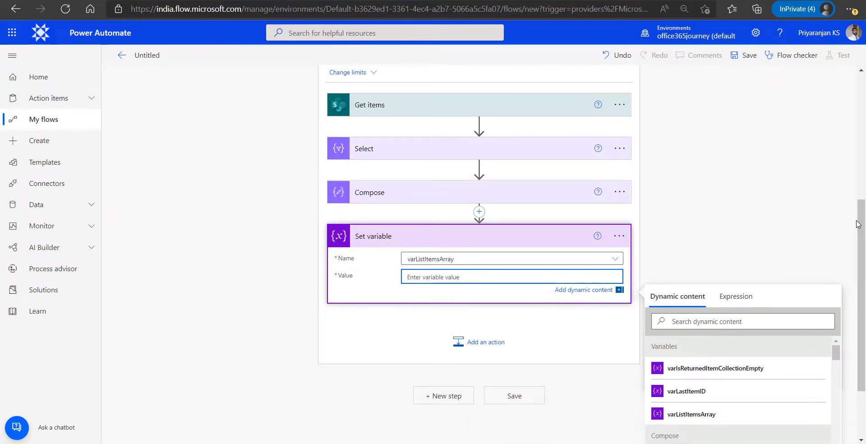
drag(859, 224, 859, 267)
click(679, 373)
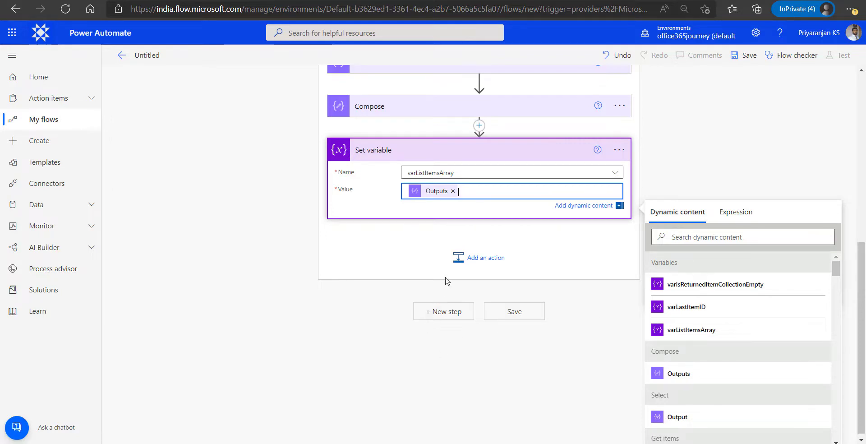
- Add a Condition action after Set variable inside the Do until loop
click(463, 255)
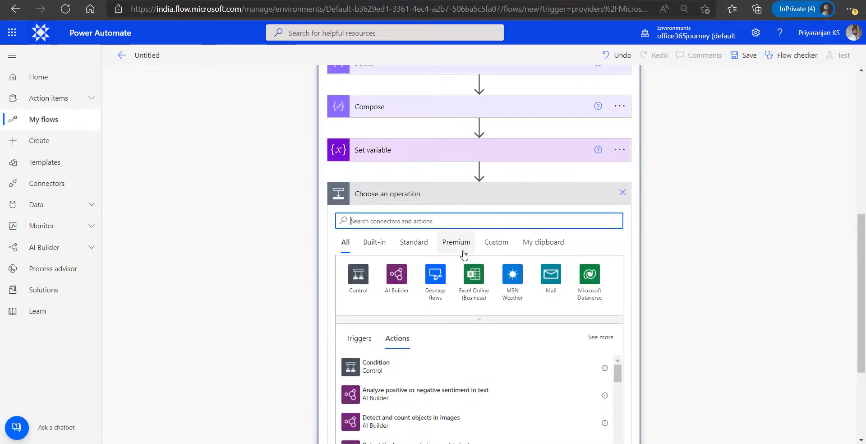
click(406, 366)
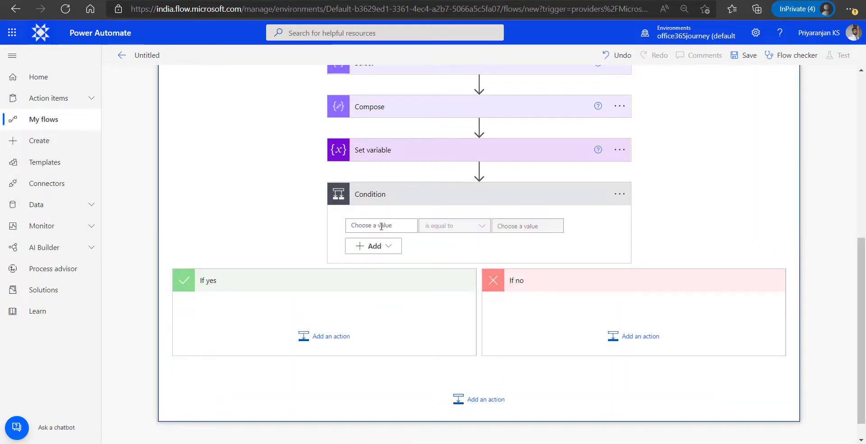
- Set the Condition to check that empty(outputs('Get_items')?['body/value']) is equal to the expression true
click(384, 225)
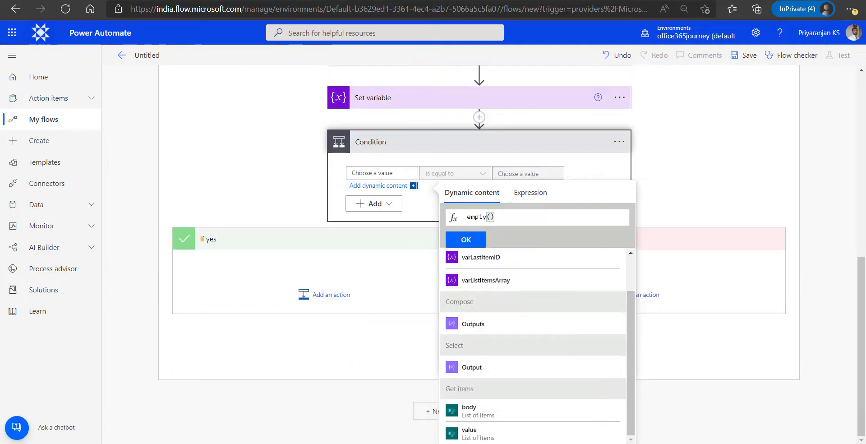
click(471, 435)
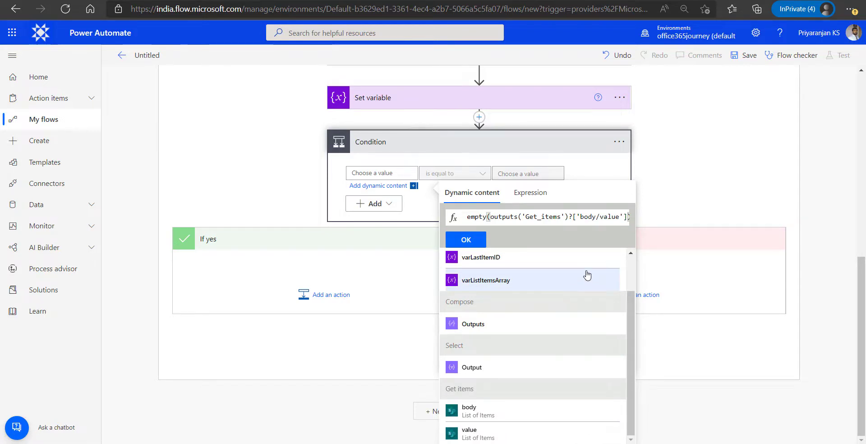
click(462, 241)
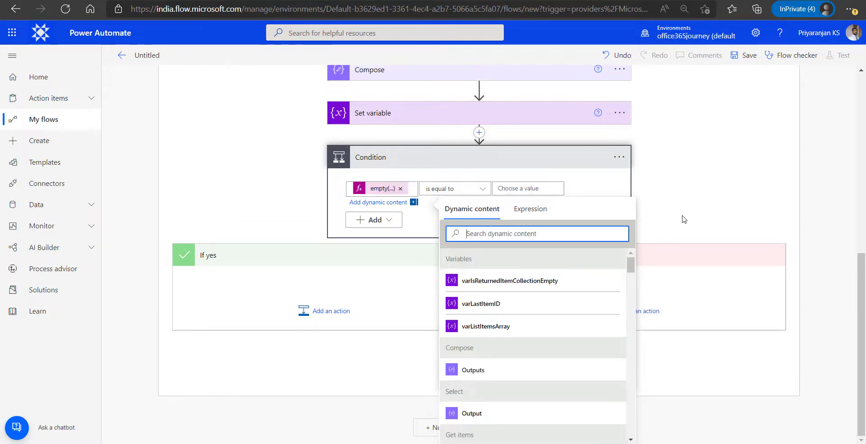
click(525, 192)
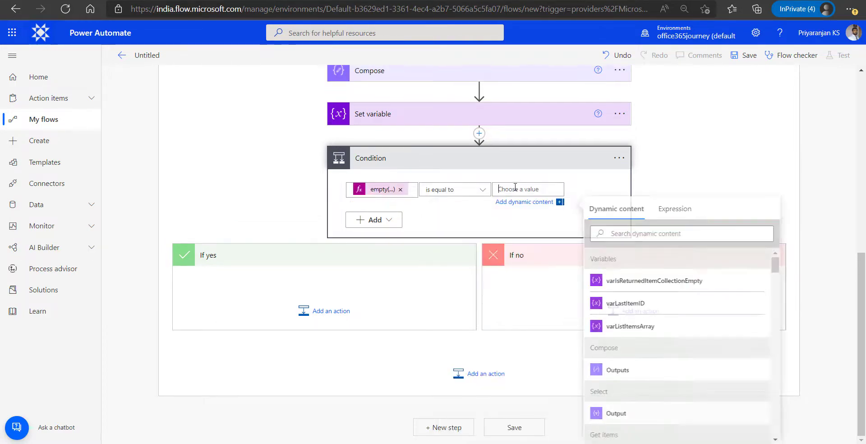
click(675, 208)
text(true)
click(609, 199)
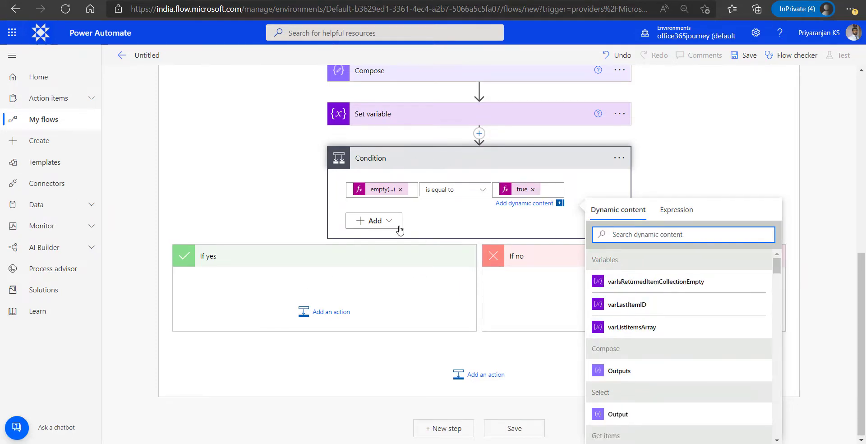
- Add a Set variable action to the Condition's If yes branch
click(302, 312)
text(set)
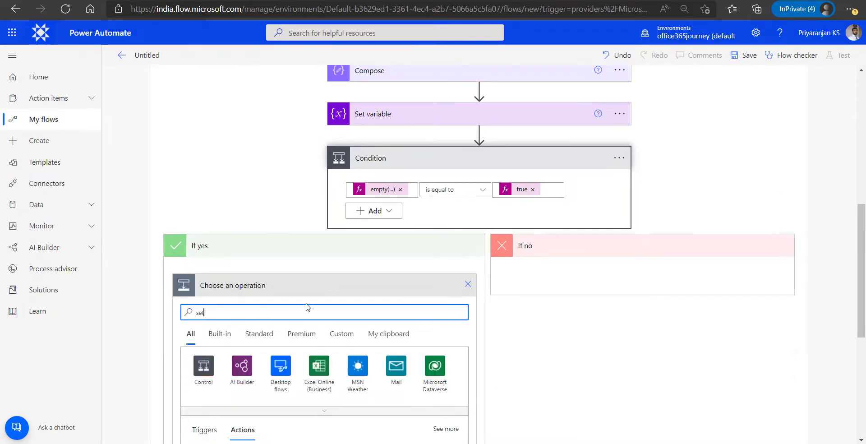
text( var)
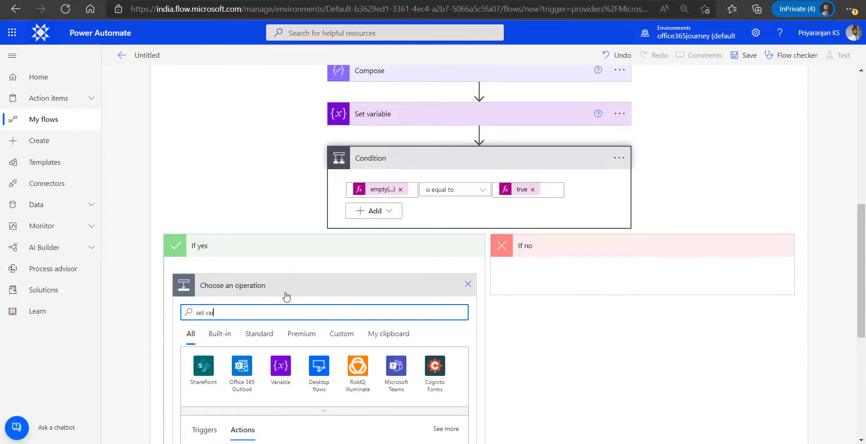
text(iable)
scroll(316, 311, down, 4)
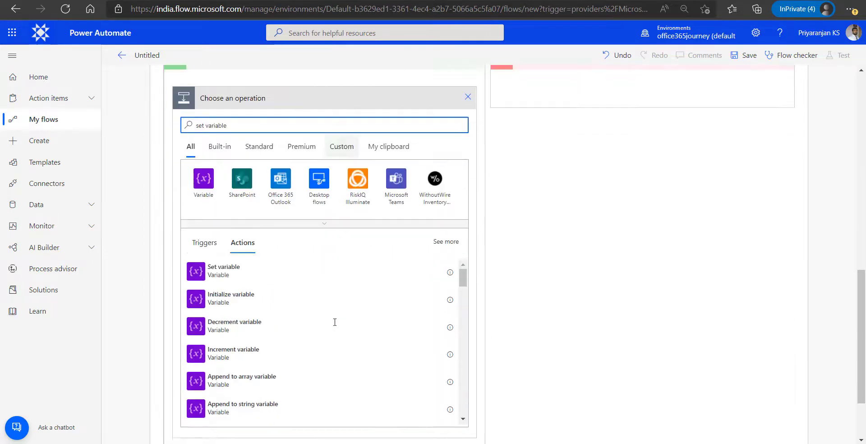
click(352, 270)
- Make the If yes branch's action set varIsReturnedItemCollectionEmpty to the expression true
click(404, 315)
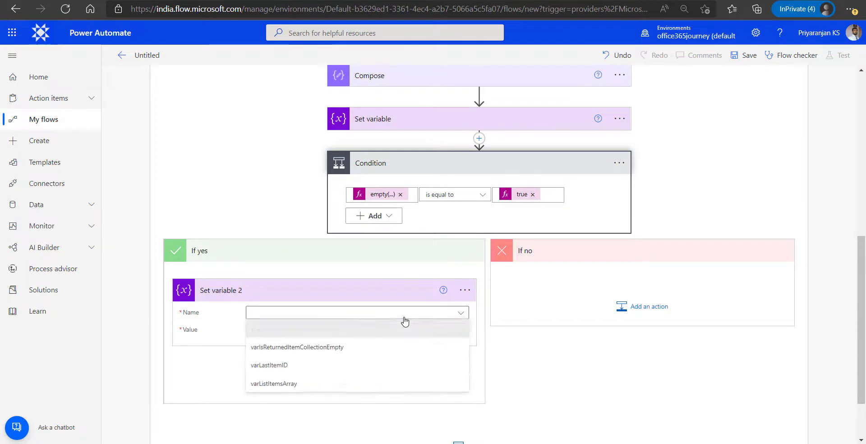
click(339, 350)
click(329, 331)
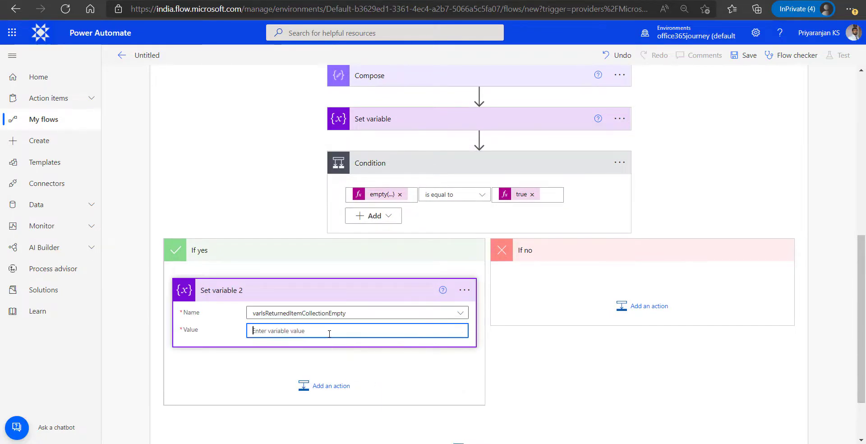
click(579, 351)
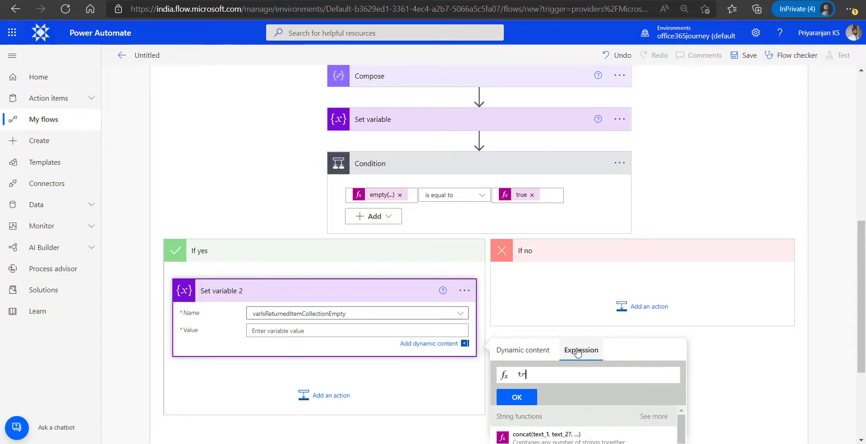
click(517, 397)
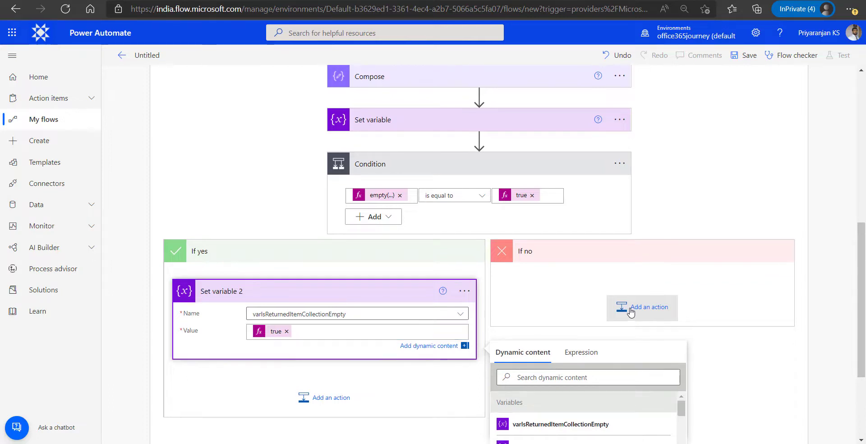
- Add a Set variable action to the Condition's If no branch
click(630, 309)
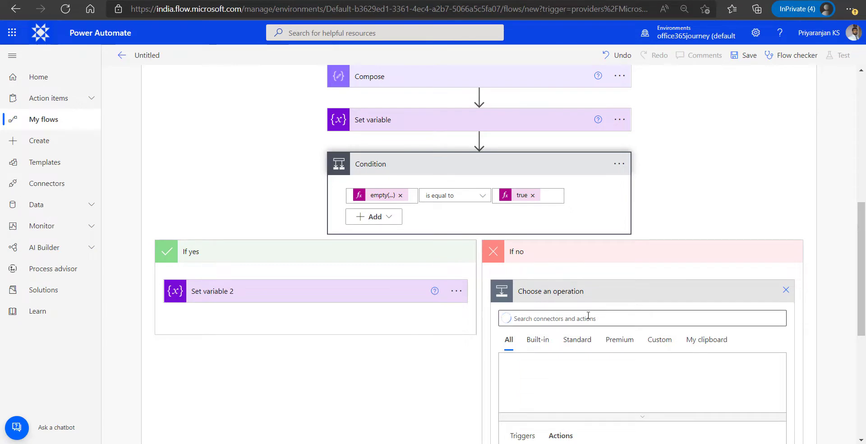
click(589, 315)
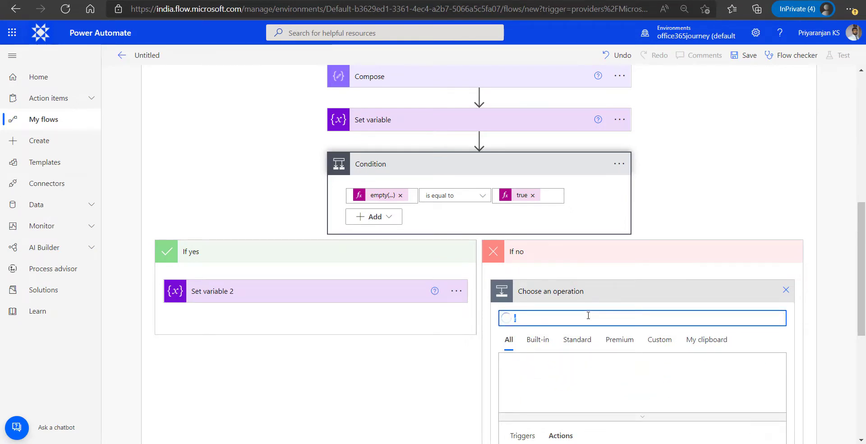
text(set variable)
scroll(634, 225, down, 5)
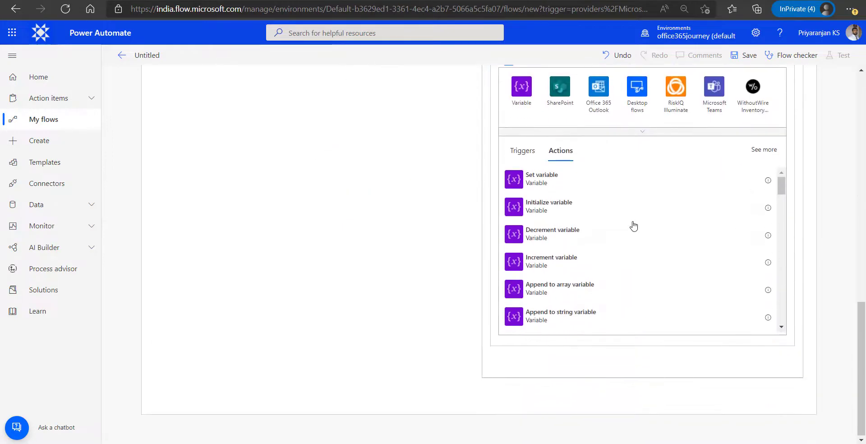
click(538, 185)
- Make the If no branch's action set varLastItemID to the expression last(outputs('Get_items')?['body/value']).ID
click(671, 243)
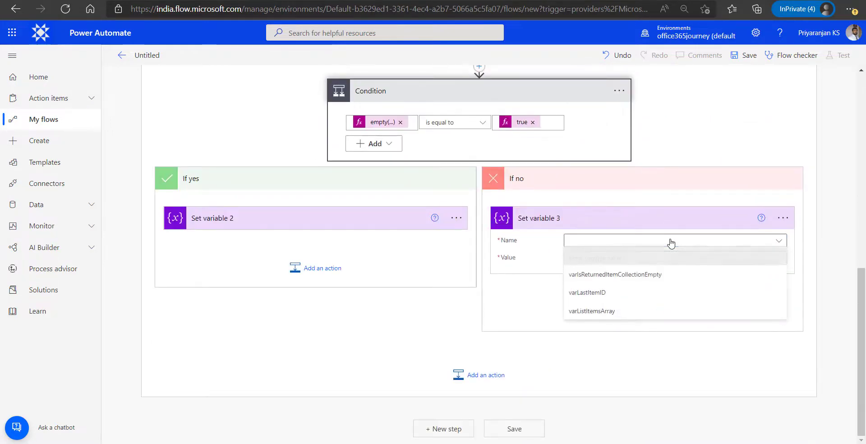
click(604, 296)
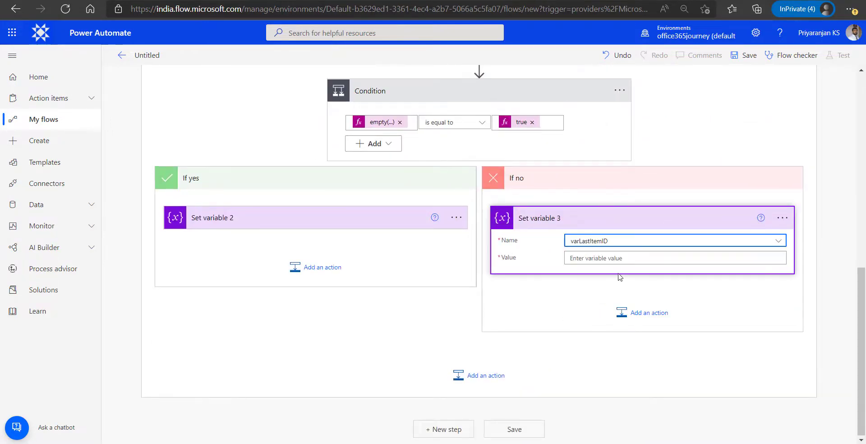
click(616, 260)
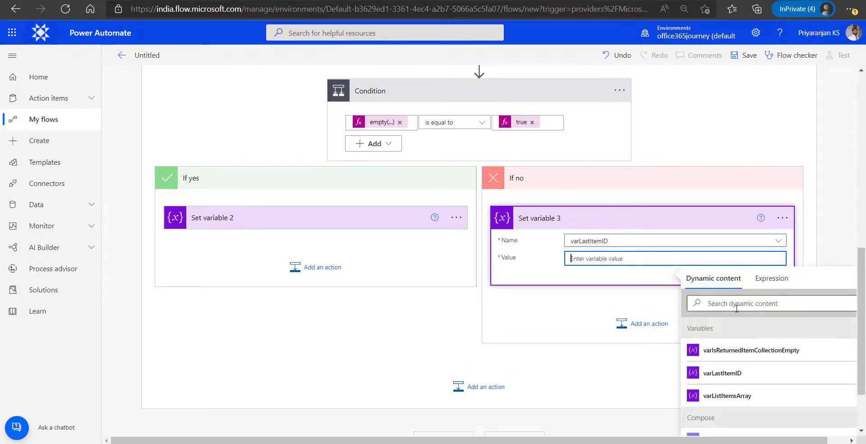
click(772, 278)
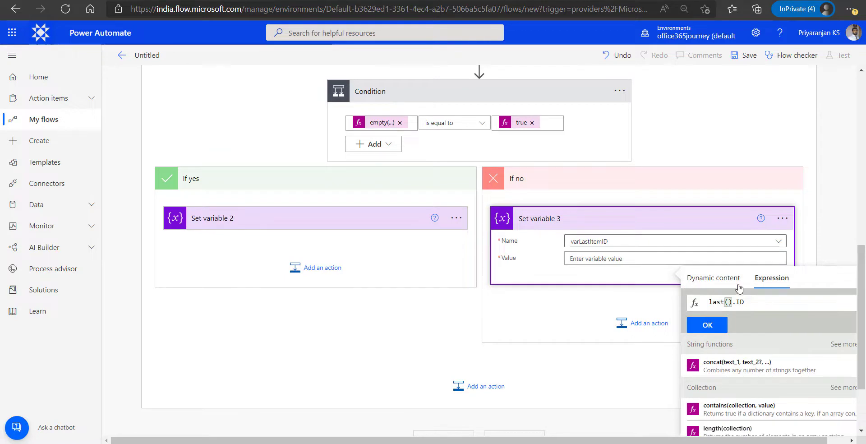
click(734, 303)
click(721, 278)
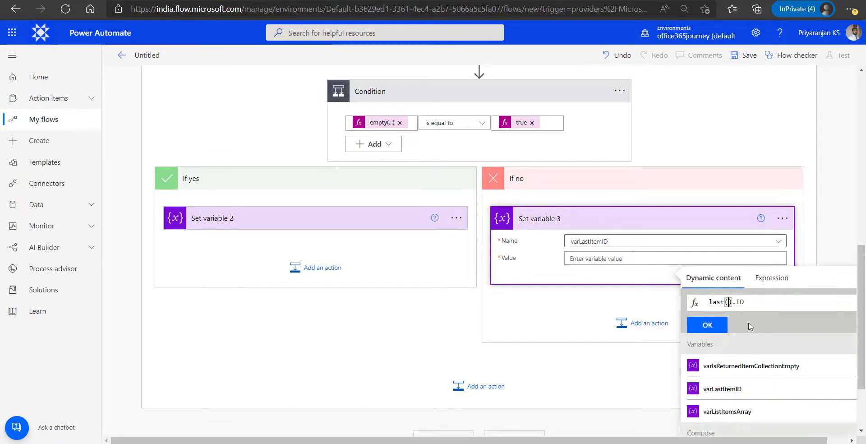
scroll(797, 375, down, 1)
scroll(798, 374, down, 3)
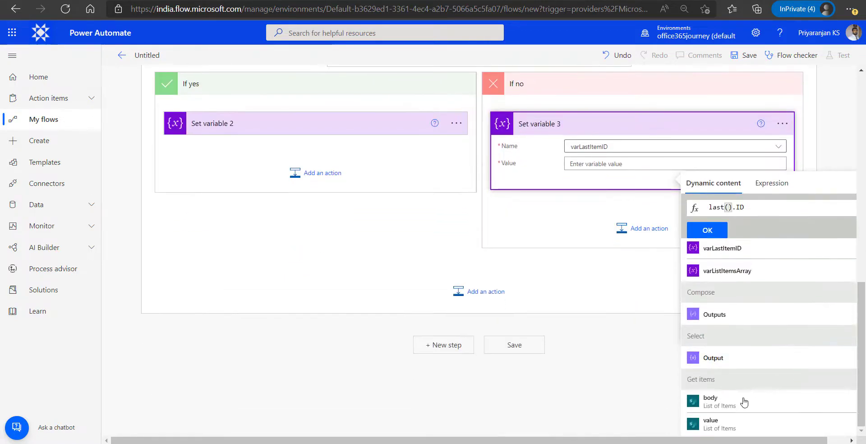
click(727, 424)
drag(756, 205, 863, 213)
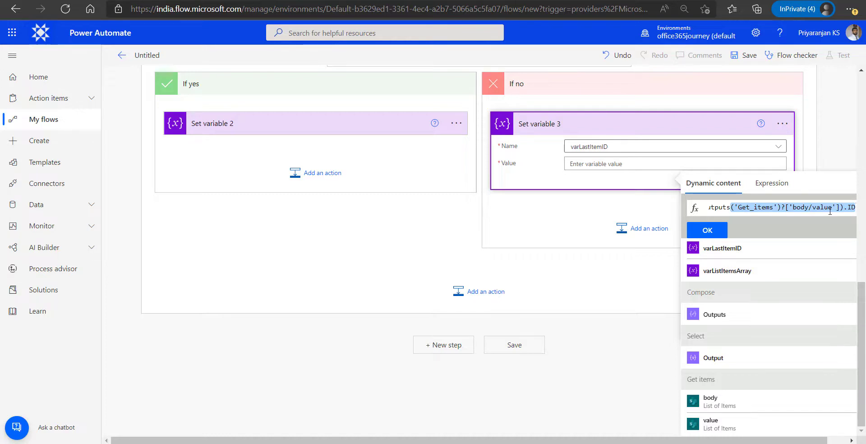
click(717, 234)
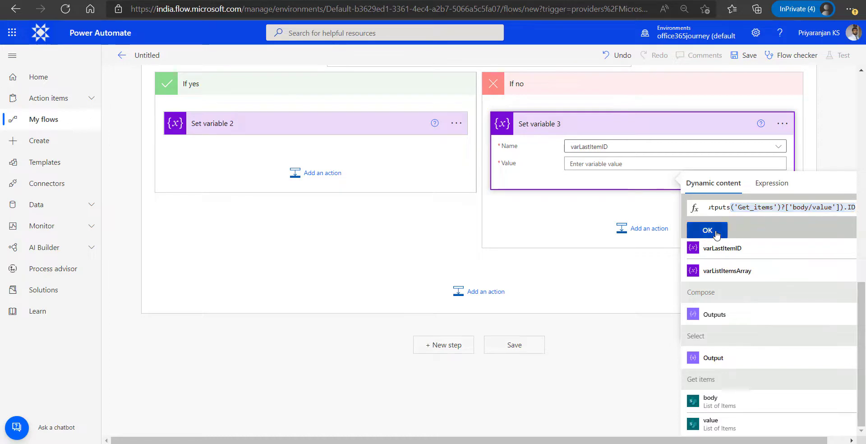
- Add a OneDrive for Business Create file action after the Do until loop
click(443, 310)
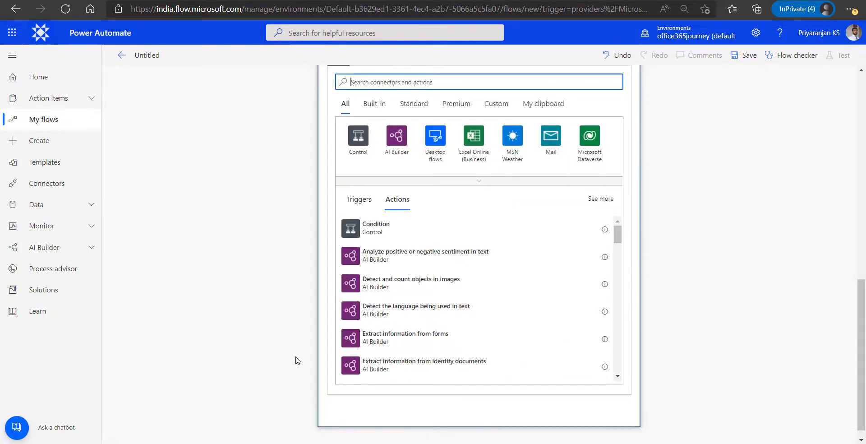
text(create file)
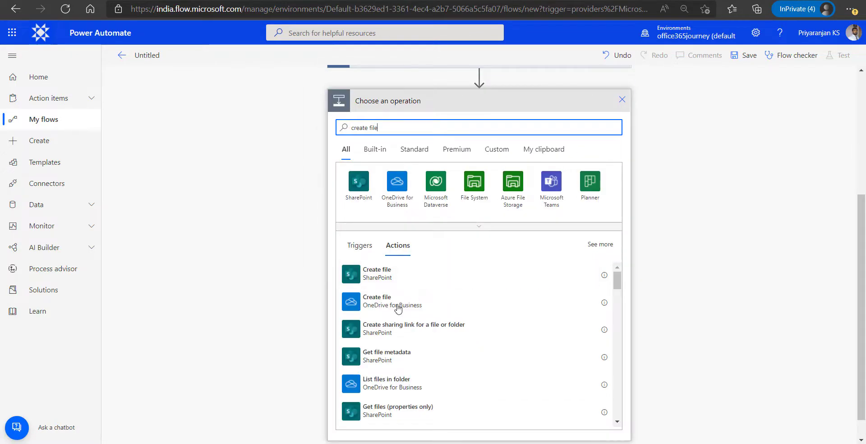
click(396, 301)
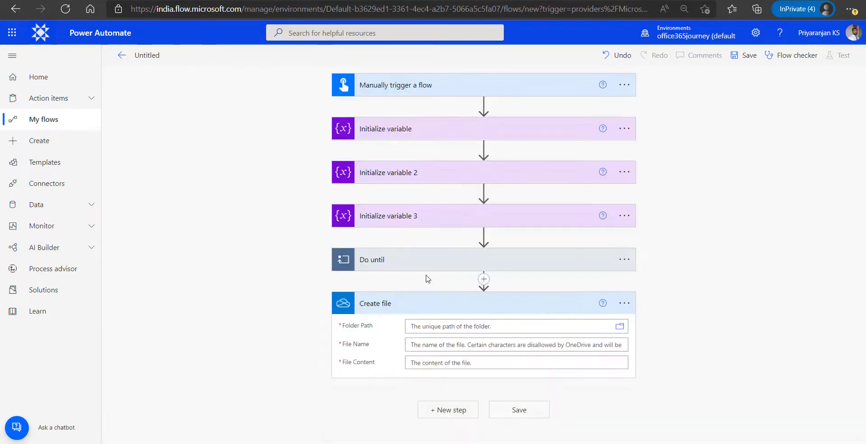
- Set the Create file action's folder path to / and its file name to EmployeeRecords.json
click(473, 329)
text(/)
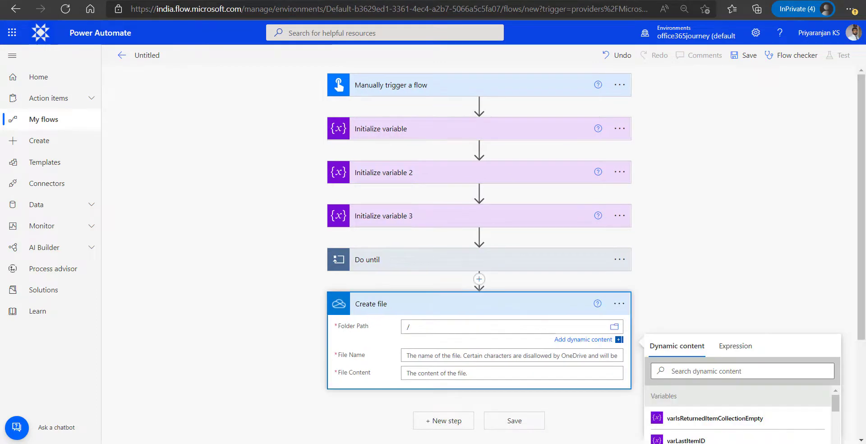
key(BackSpace)
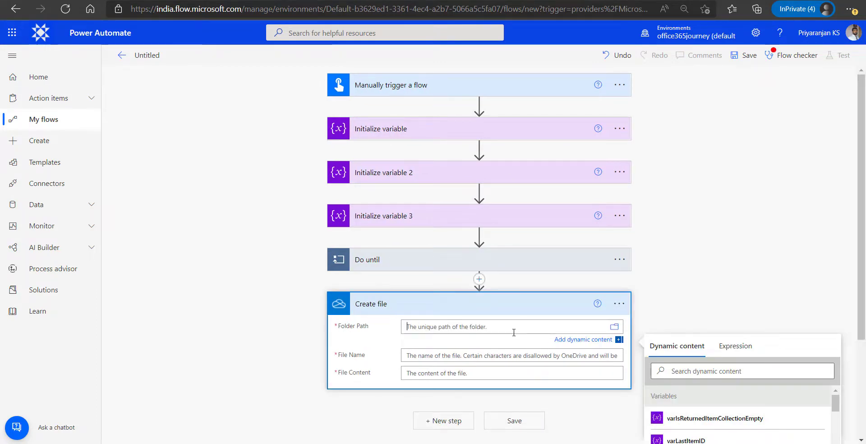
text(/)
click(482, 355)
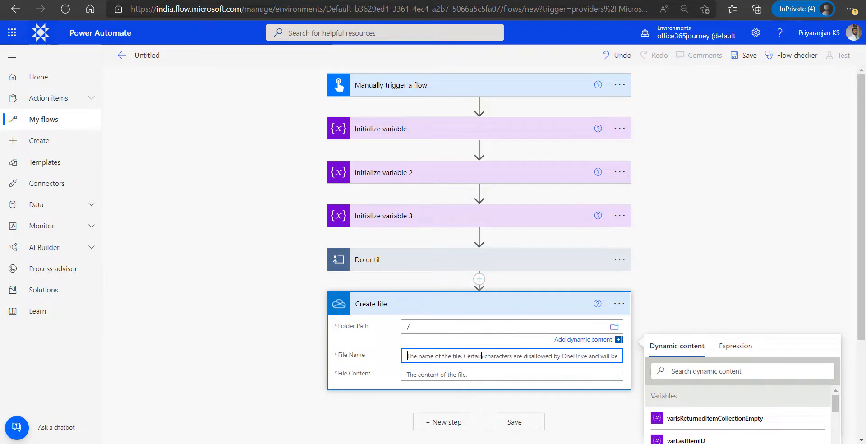
text(EmployeeRecords)
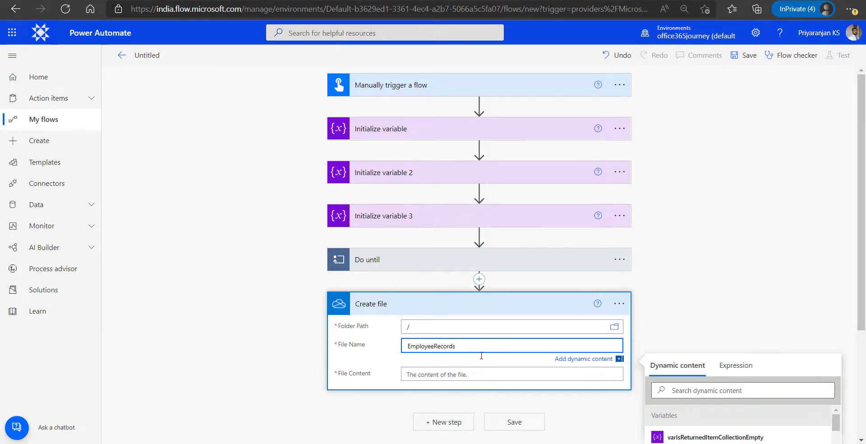
text(.json)
- Set the Create file action's file content to the expression base64(variables('varListItemsArray'))
click(422, 373)
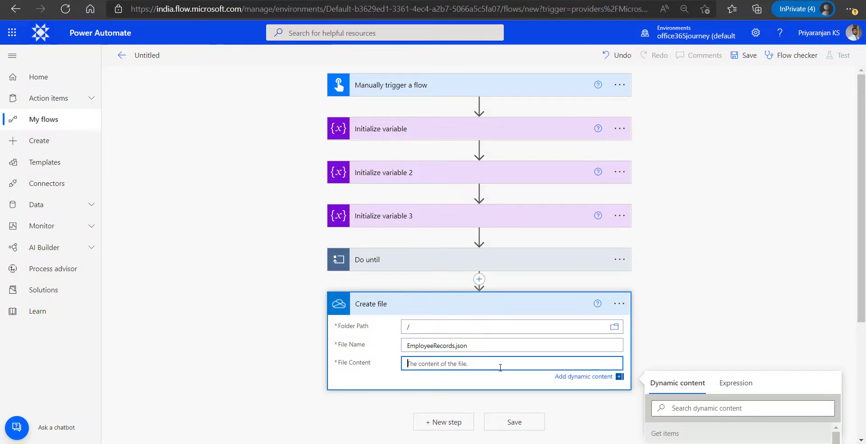
click(728, 381)
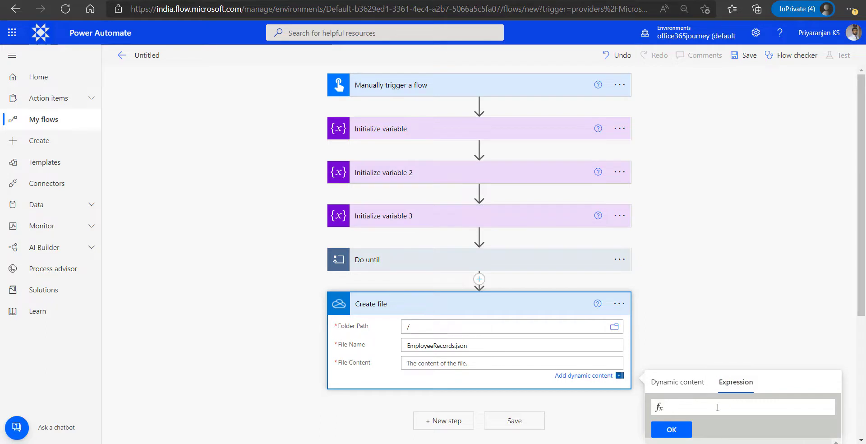
text(base64())
click(681, 386)
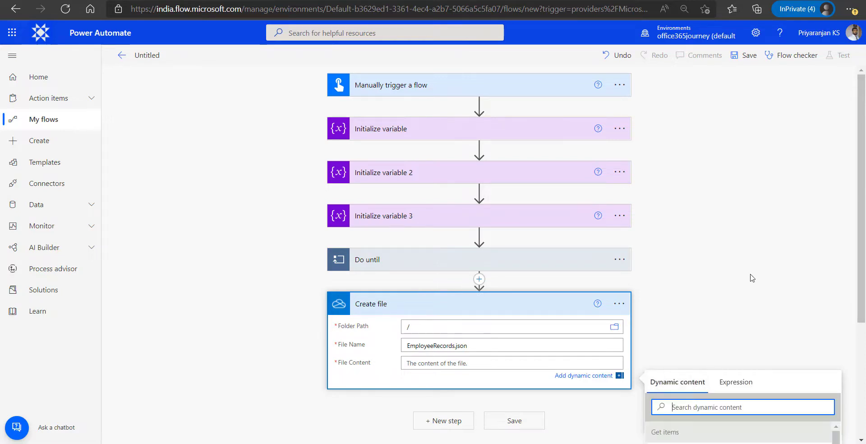
click(720, 424)
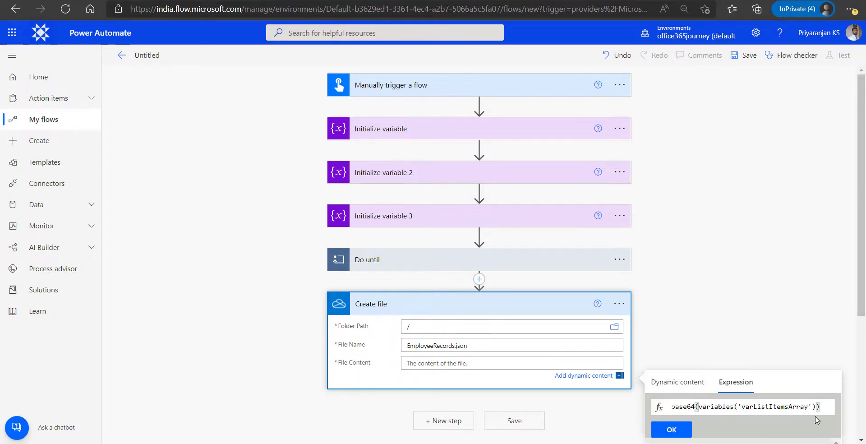
drag(692, 406, 669, 411)
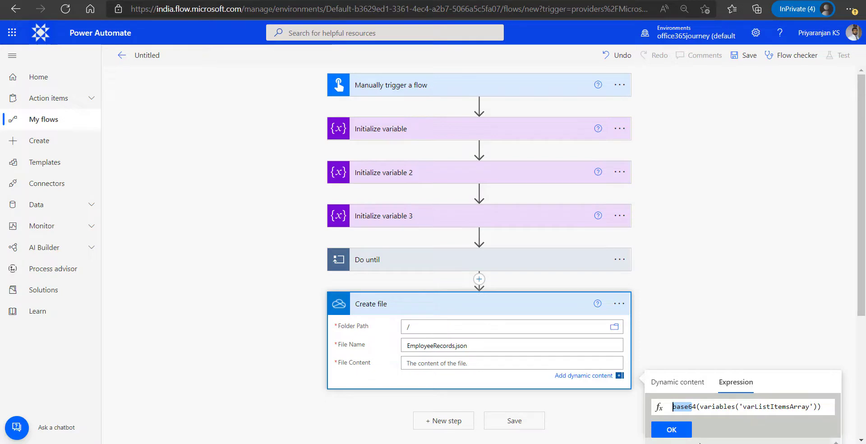
click(669, 429)
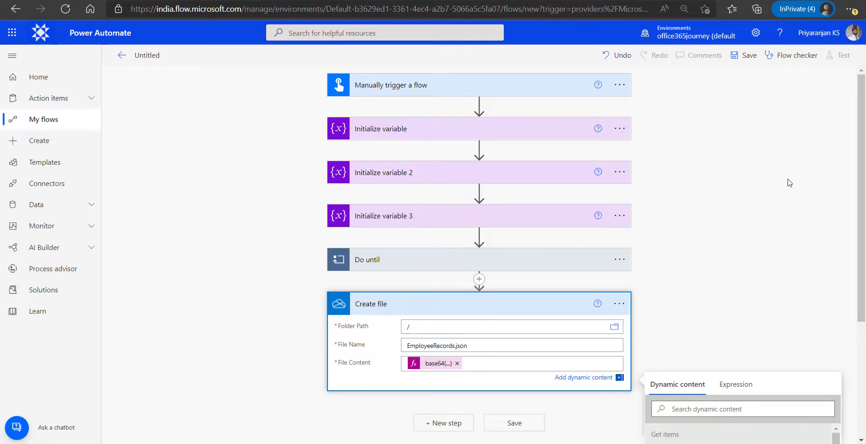
- Save the flow and run it as a manual test
click(745, 56)
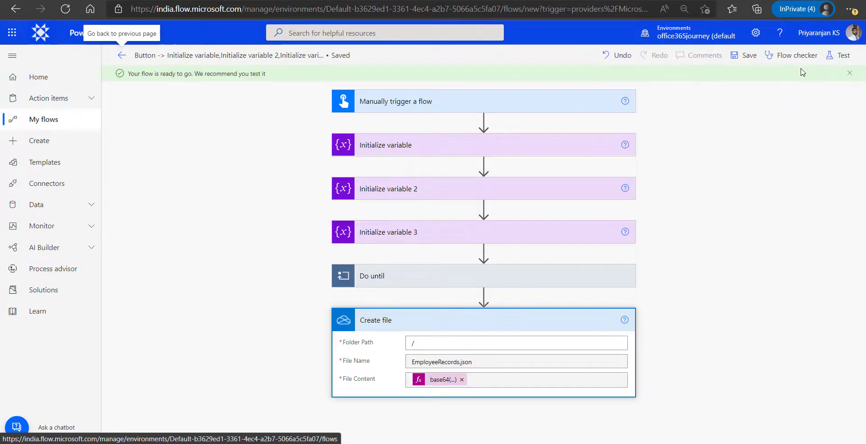
click(831, 57)
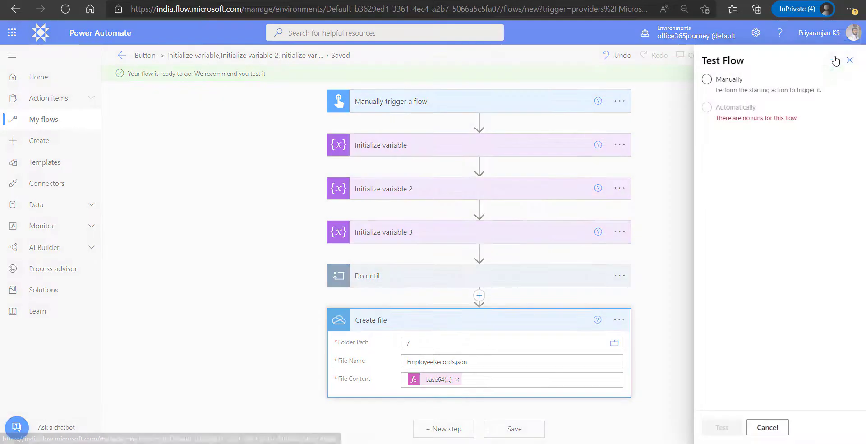
click(725, 81)
click(722, 426)
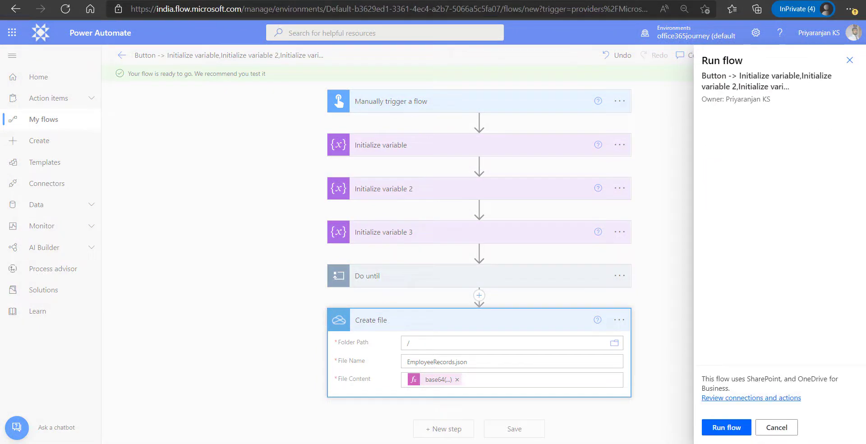
click(745, 424)
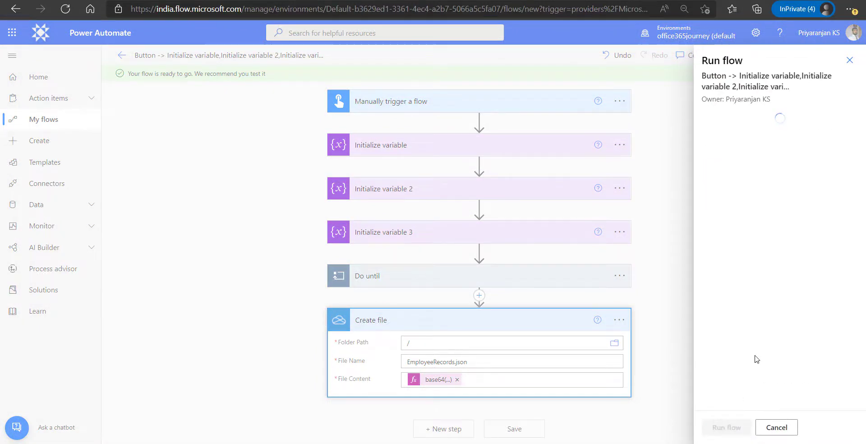
click(720, 429)
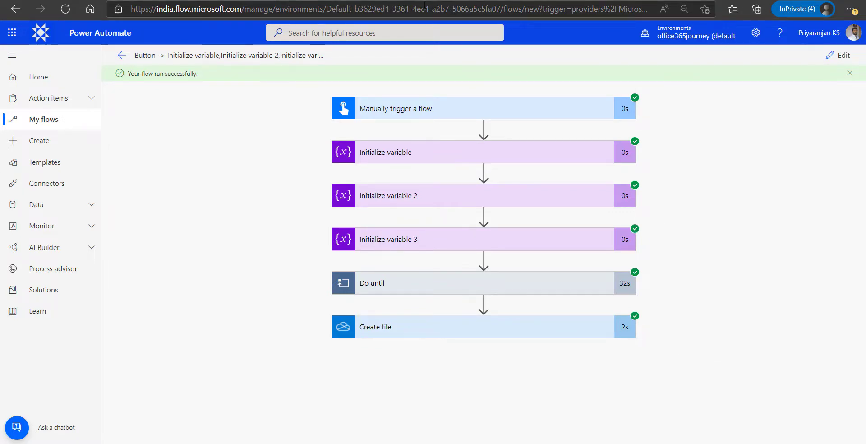
- Switch to EmployeeRecords.json in OneDrive and examine its last records, highlighting the final record's ID
key(alt+Tab)
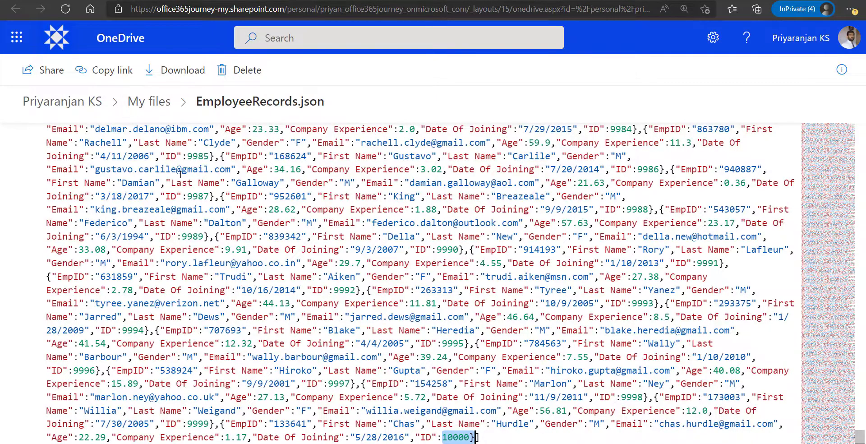
scroll(227, 215, up, 20)
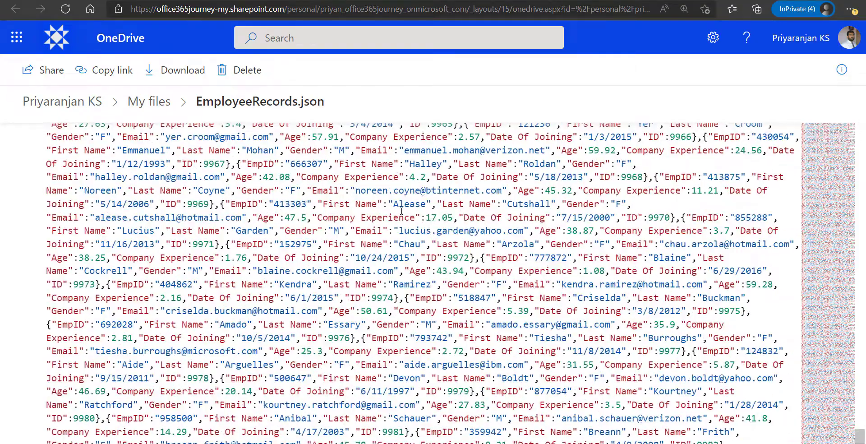
scroll(739, 328, down, 3)
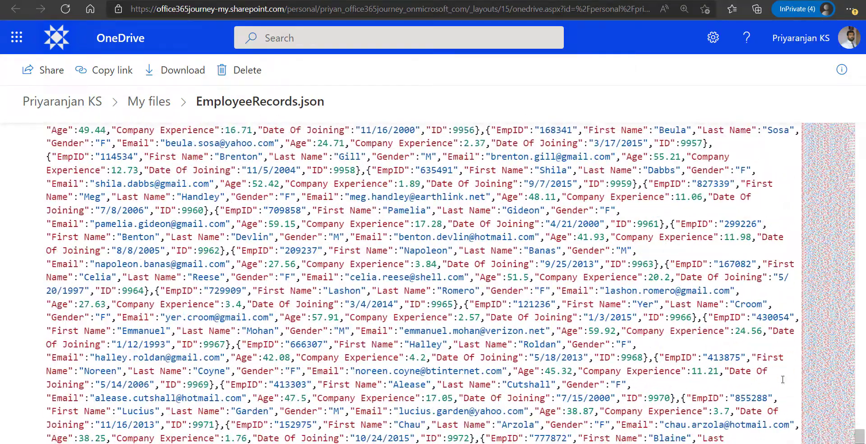
scroll(412, 425, down, 9)
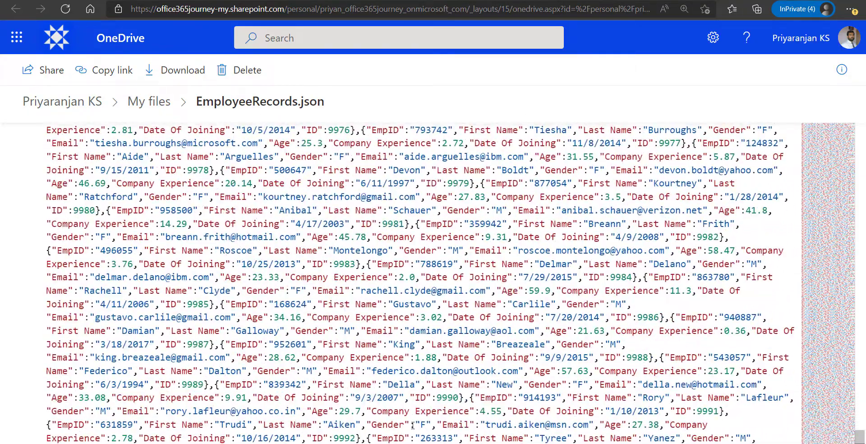
scroll(412, 425, down, 4)
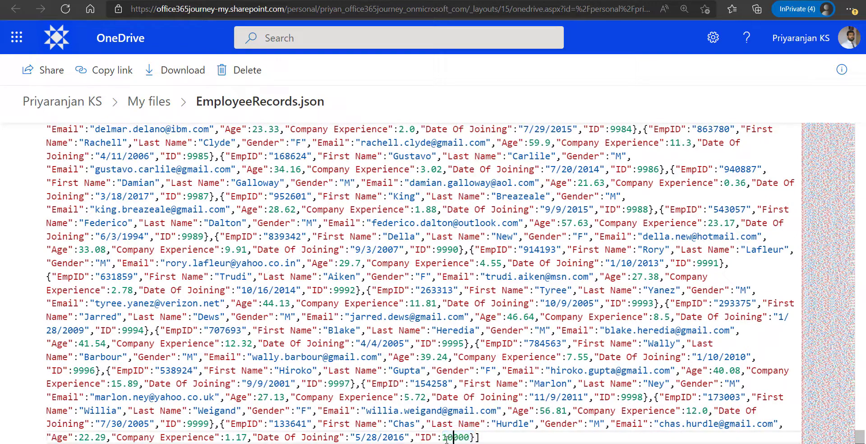
drag(443, 437, 471, 437)
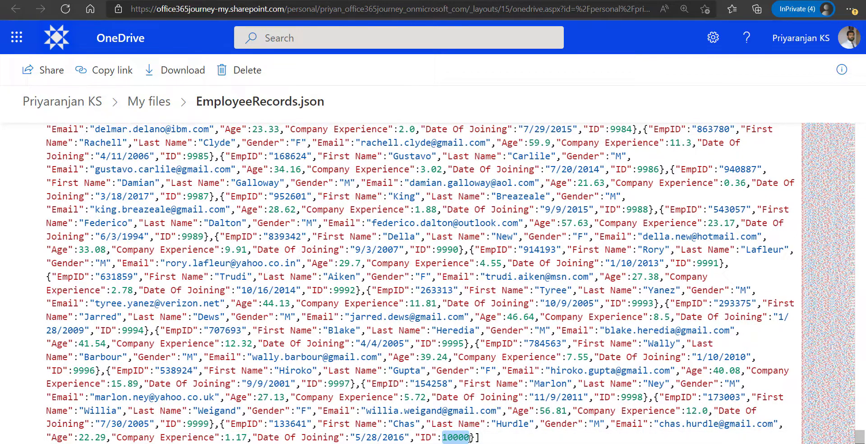